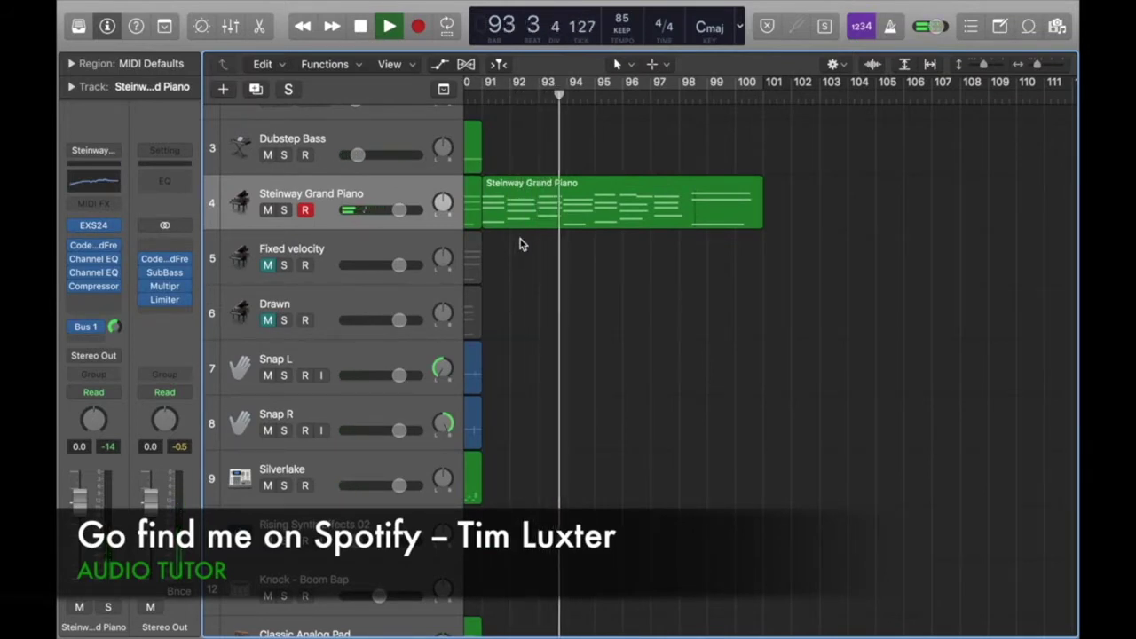
# Step: Open the Steinway Grand Piano region at bar 91 in the Piano Roll editor and stop playback
pyautogui.click(503, 204)
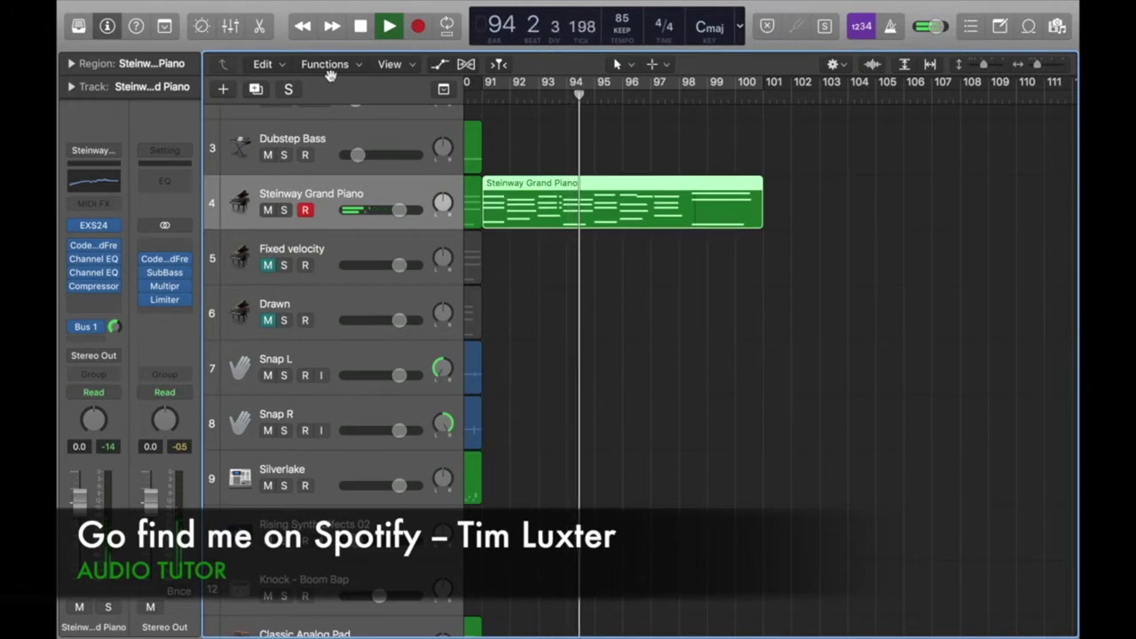
pyautogui.click(264, 31)
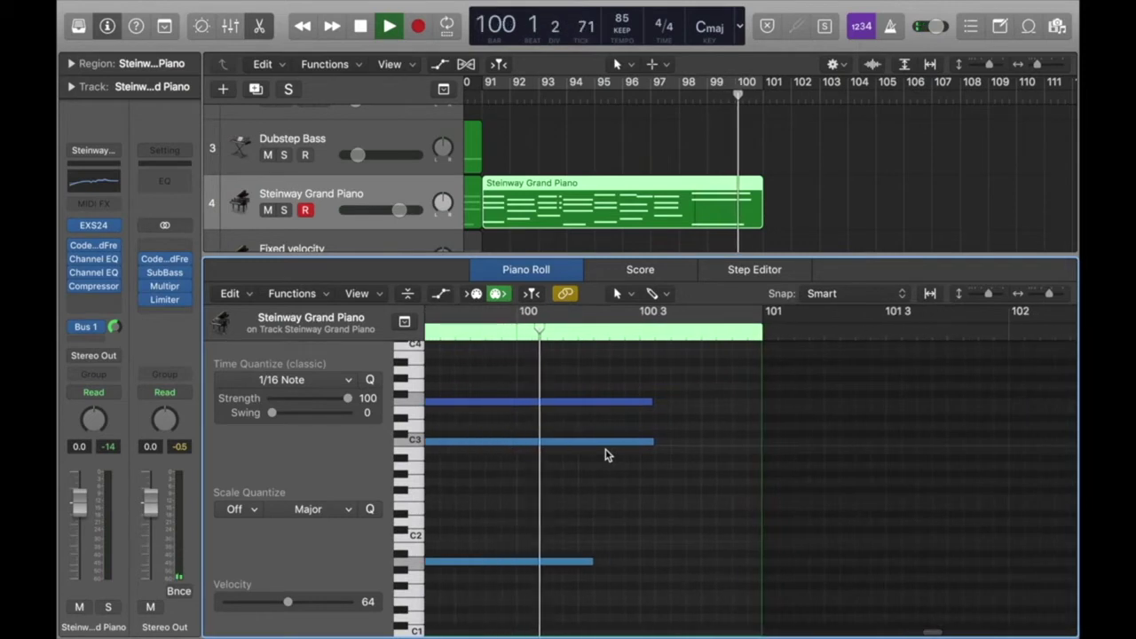
pyautogui.press('space')
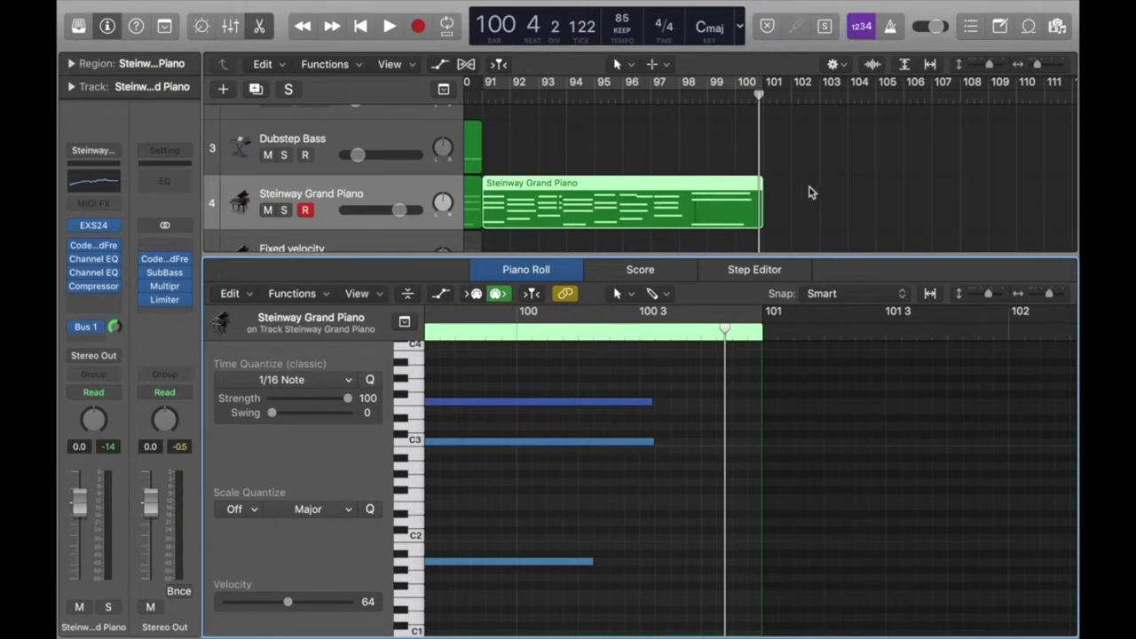
# Step: In the Steinway Grand Piano region at bar 75, set the velocity of the first chord's lowest note to 27
pyautogui.hscroll(-5, 808, 187)
pyautogui.scroll(3, 618, 199)
pyautogui.scroll(-5, 618, 198)
pyautogui.scroll(3, 617, 198)
pyautogui.scroll(-4, 617, 198)
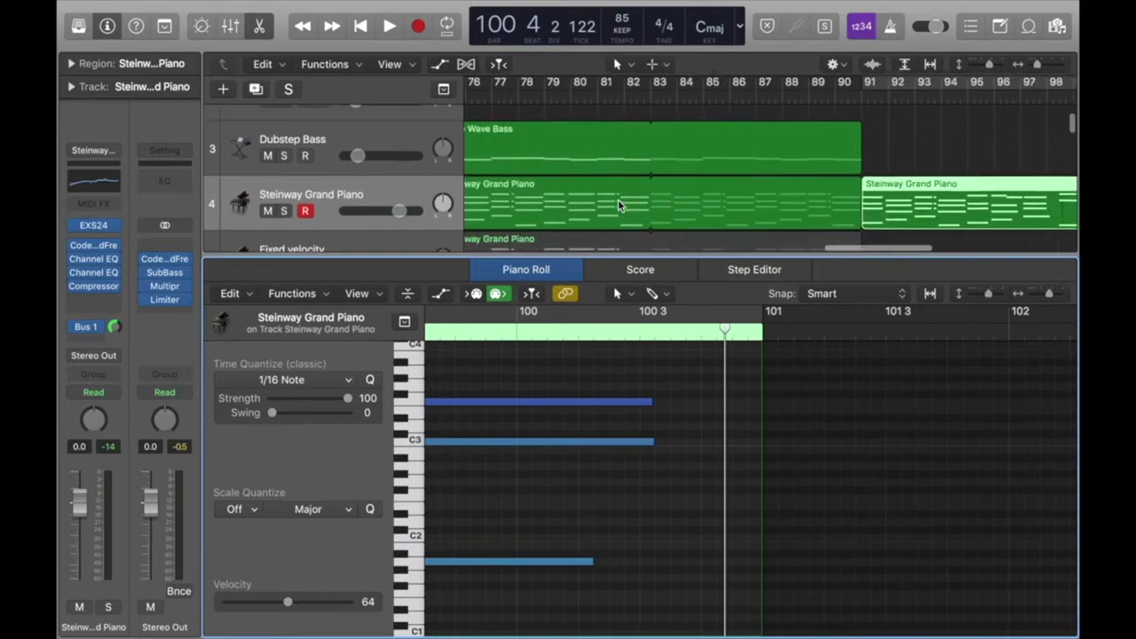
pyautogui.hscroll(-2, 617, 198)
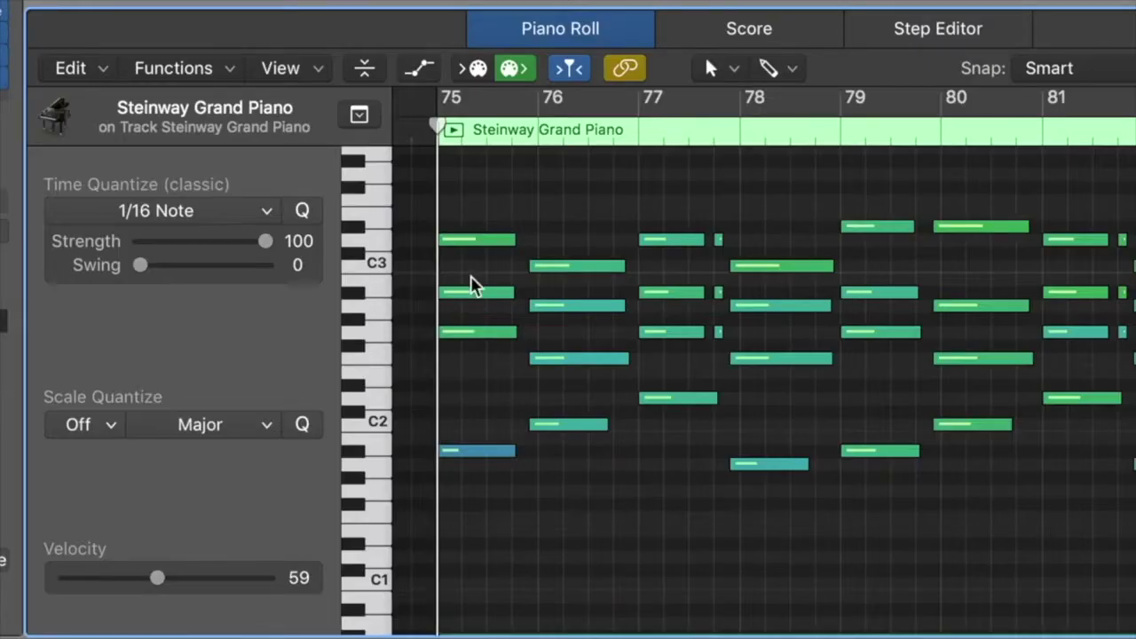
pyautogui.click(480, 454)
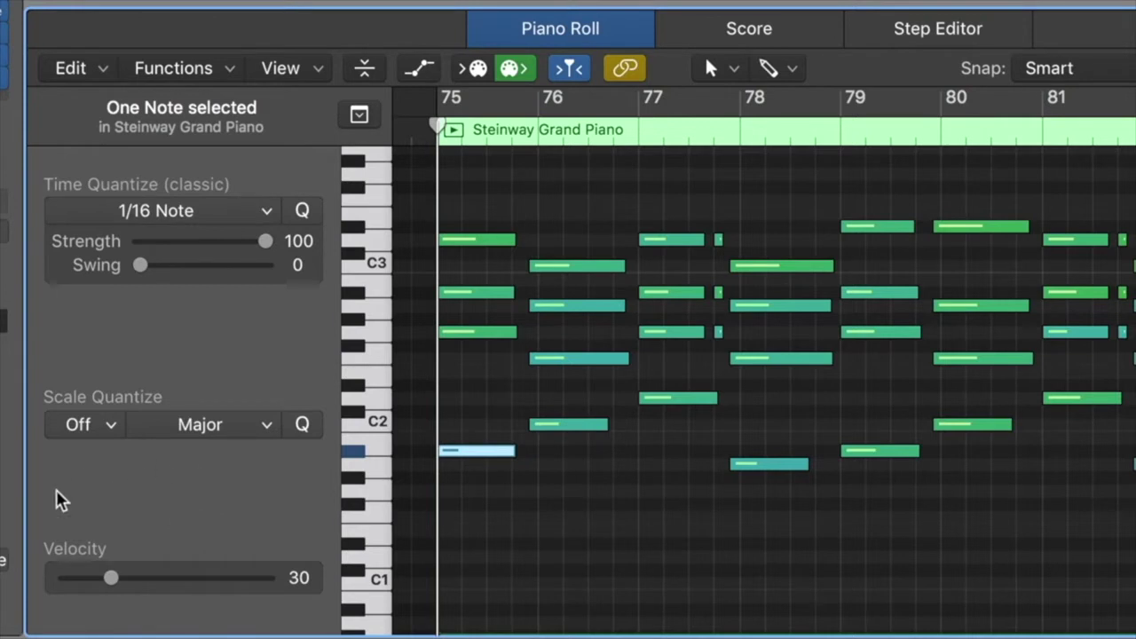
pyautogui.click(113, 581)
pyautogui.moveTo(113, 583)
pyautogui.mouseDown()
pyautogui.moveTo(49, 581)
pyautogui.moveTo(261, 598)
pyautogui.moveTo(318, 581)
pyautogui.moveTo(196, 599)
pyautogui.moveTo(183, 598)
pyautogui.moveTo(203, 598)
pyautogui.moveTo(201, 583)
pyautogui.moveTo(101, 577)
pyautogui.moveTo(112, 580)
pyautogui.mouseUp()
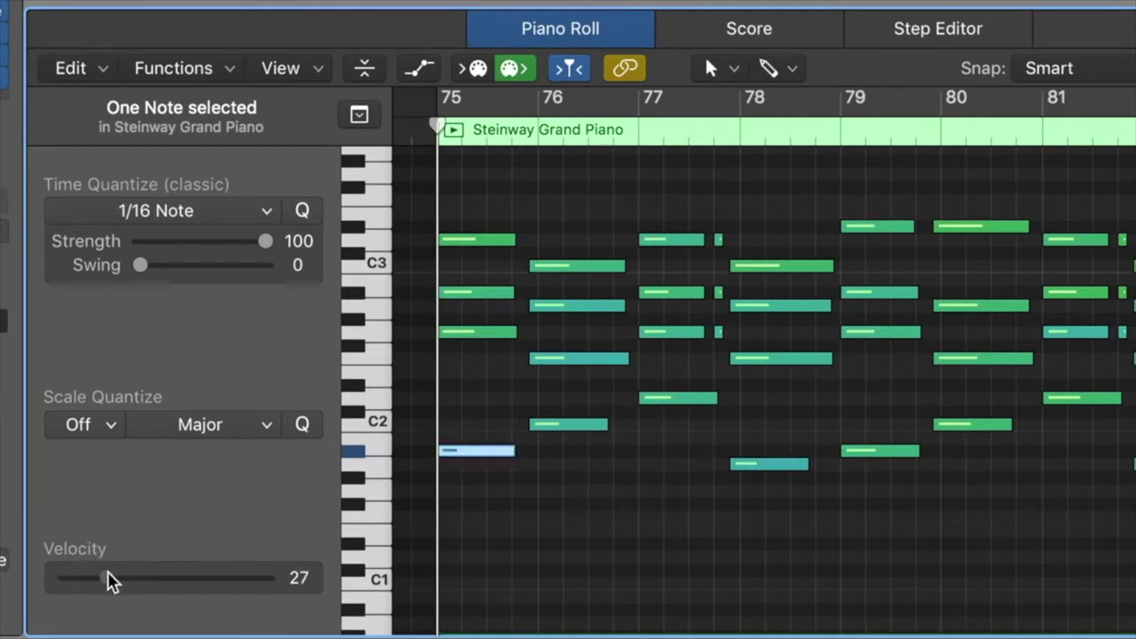
pyautogui.click(529, 520)
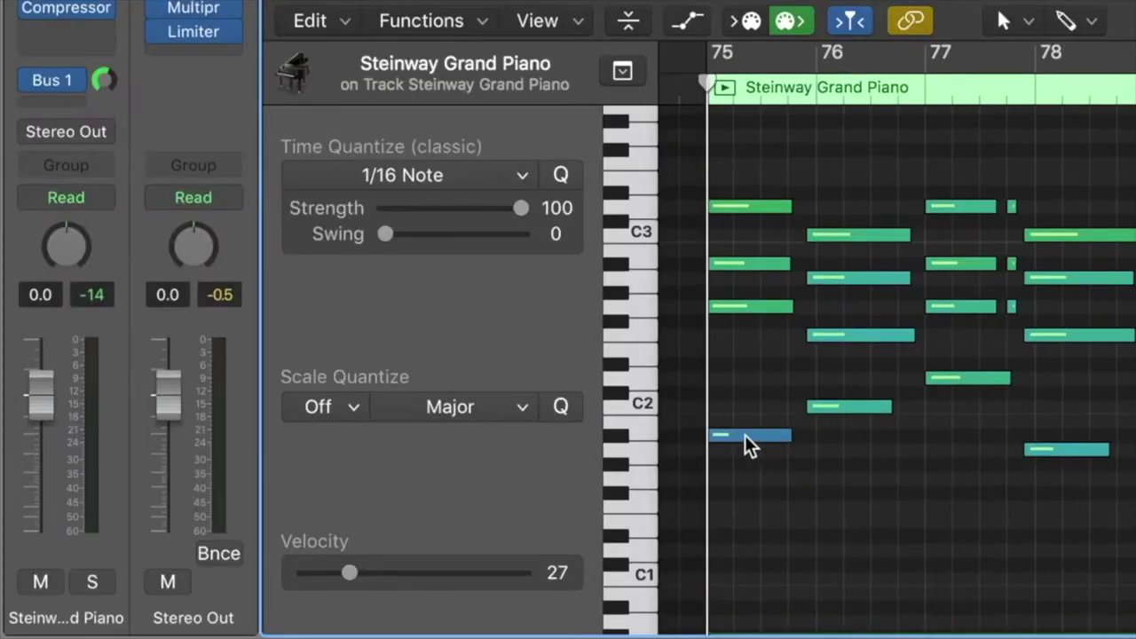
# Step: Check the velocity of each note in the first chord at bar 75, from the lowest to the highest
pyautogui.click(744, 435)
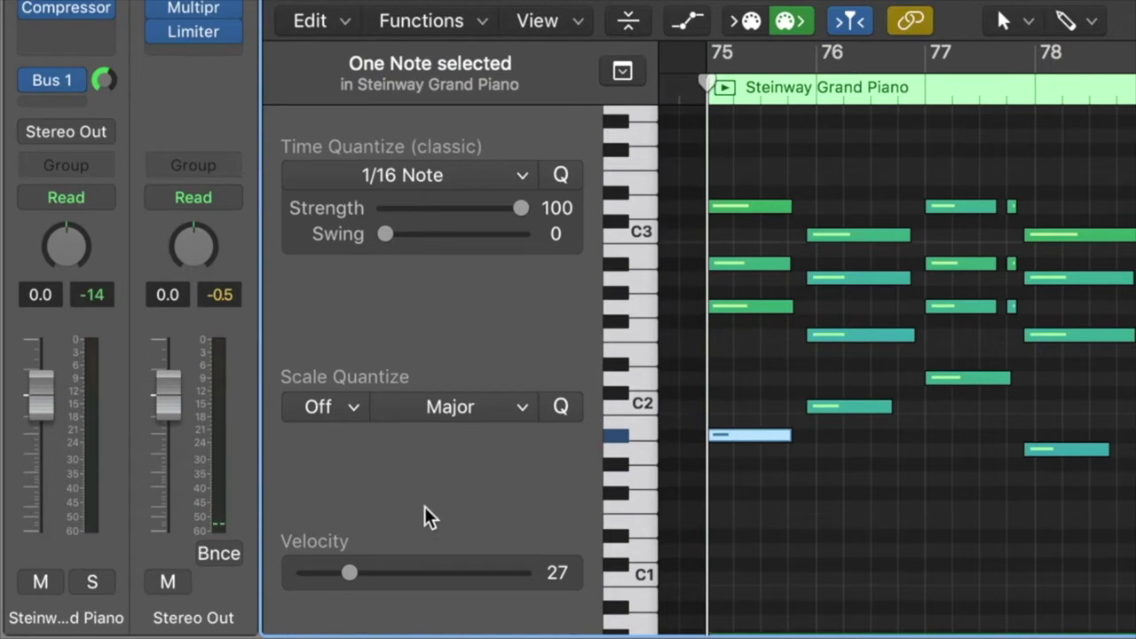
pyautogui.click(751, 308)
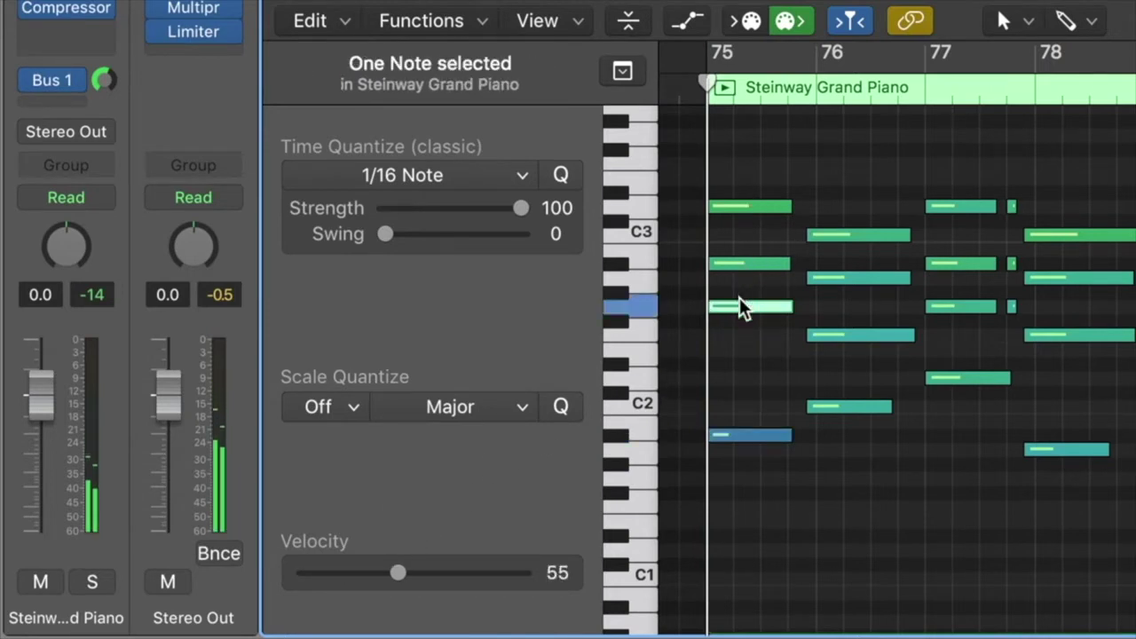
pyautogui.moveTo(739, 308)
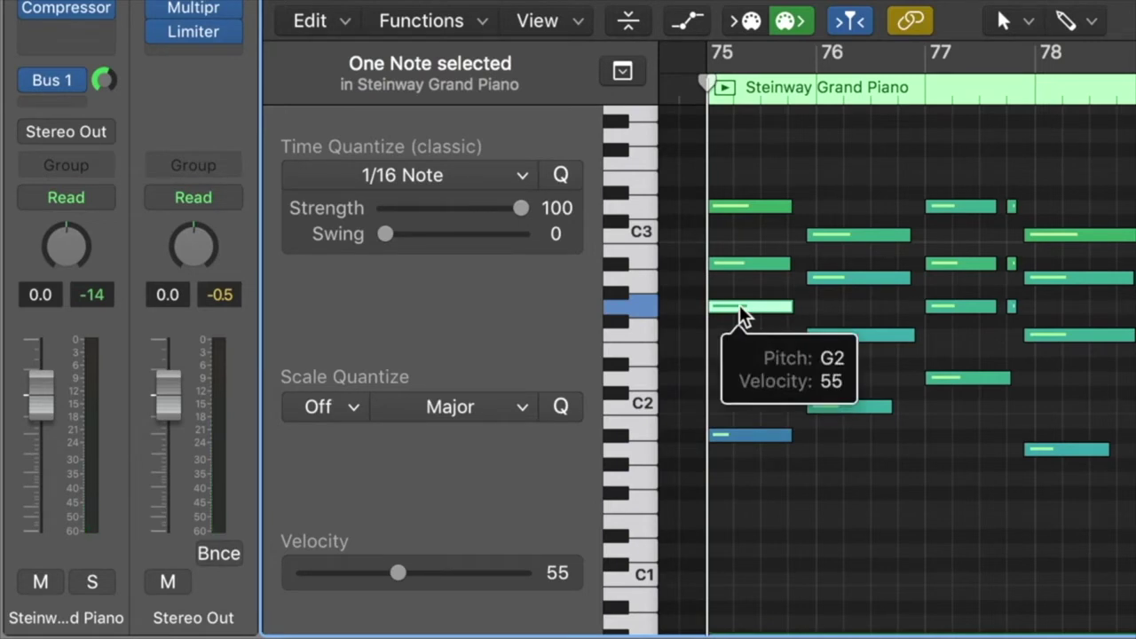
pyautogui.click(739, 267)
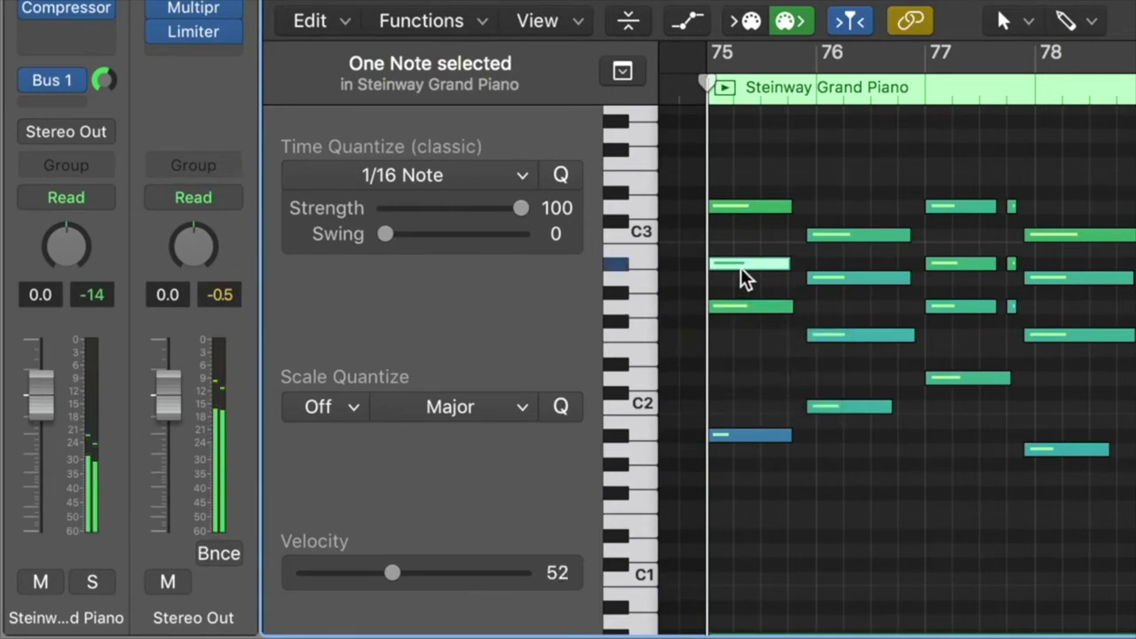
pyautogui.click(744, 208)
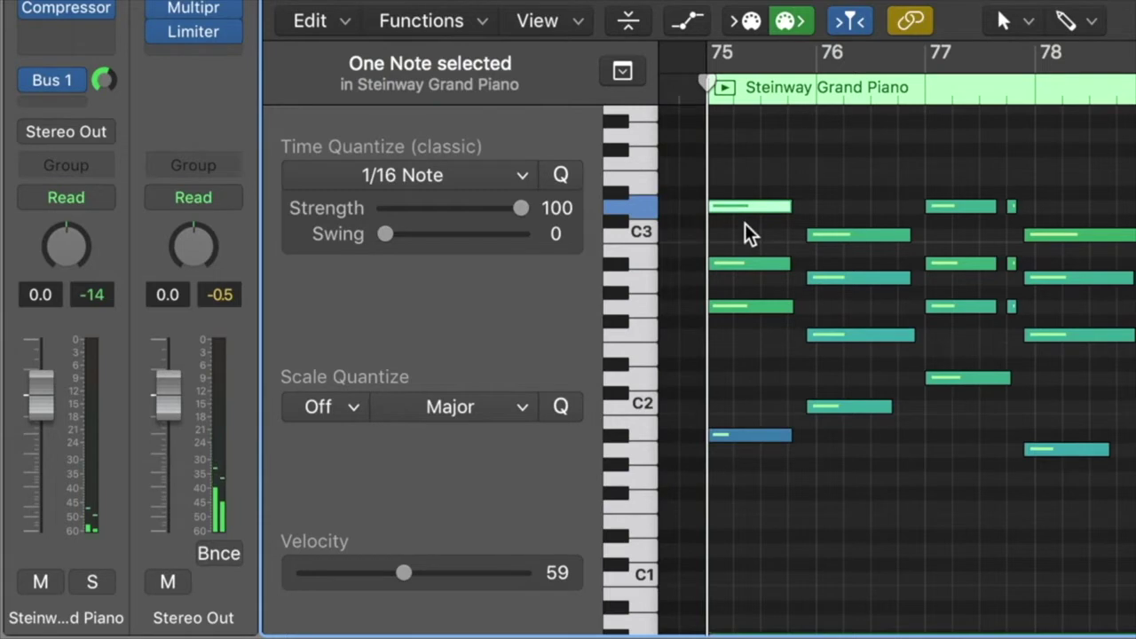
pyautogui.click(745, 223)
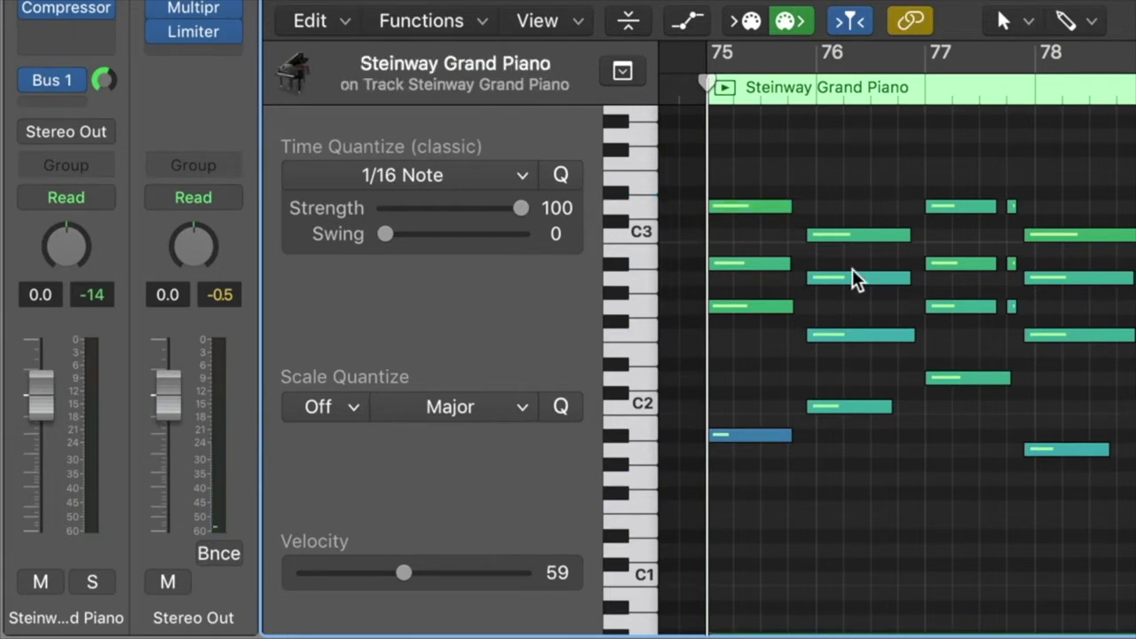
# Step: Check the velocity of each of the four notes in the second chord, just before bar 76
pyautogui.click(844, 237)
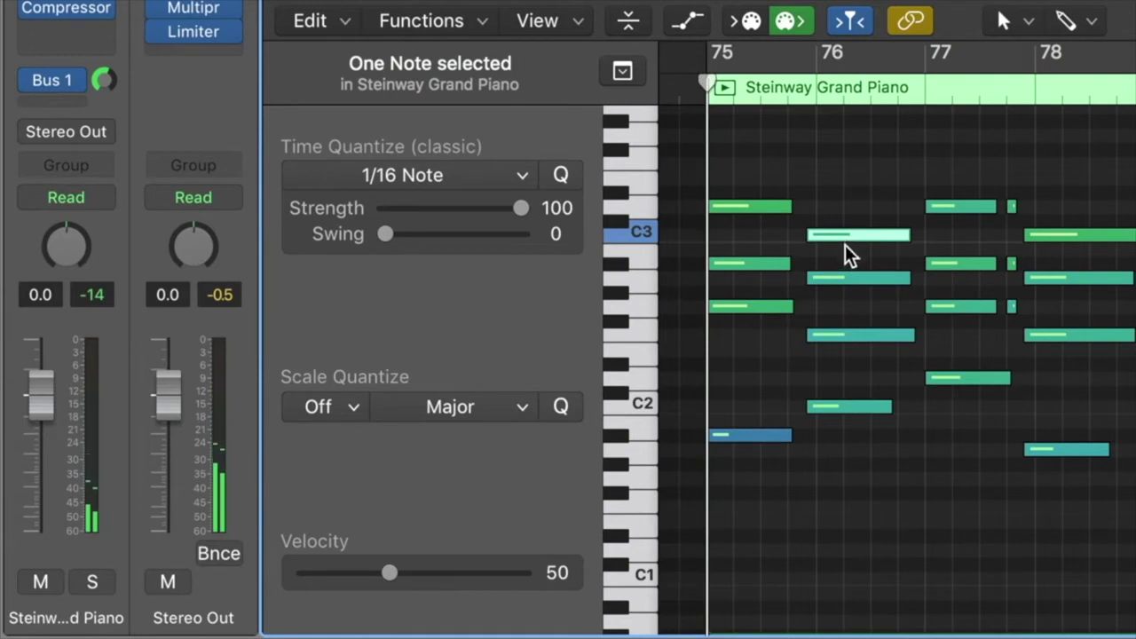
pyautogui.click(845, 279)
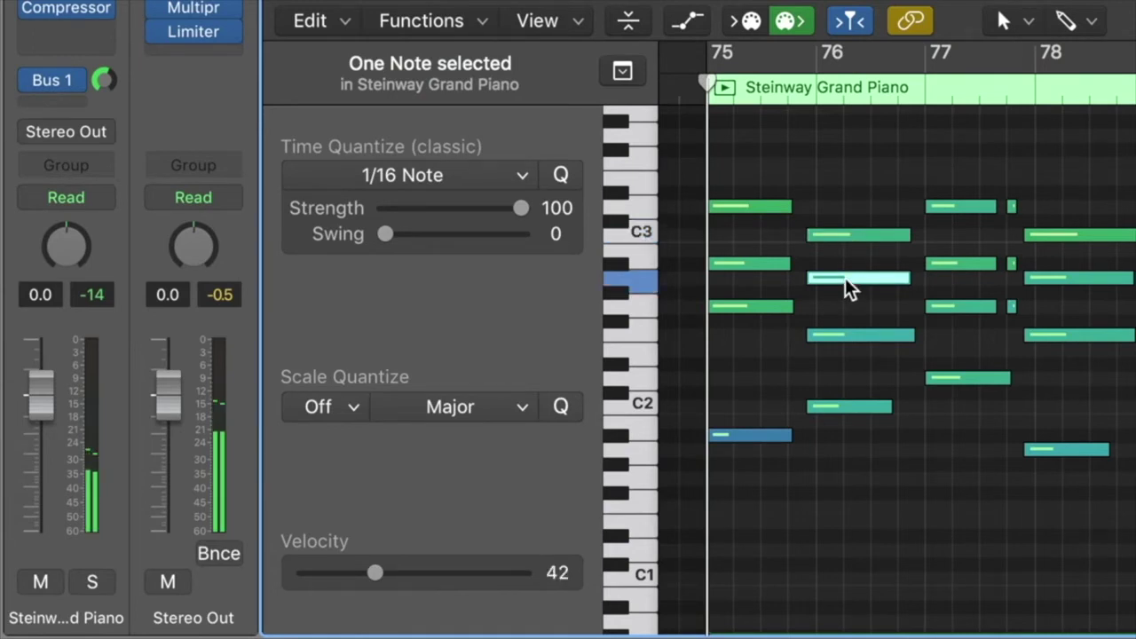
pyautogui.click(858, 335)
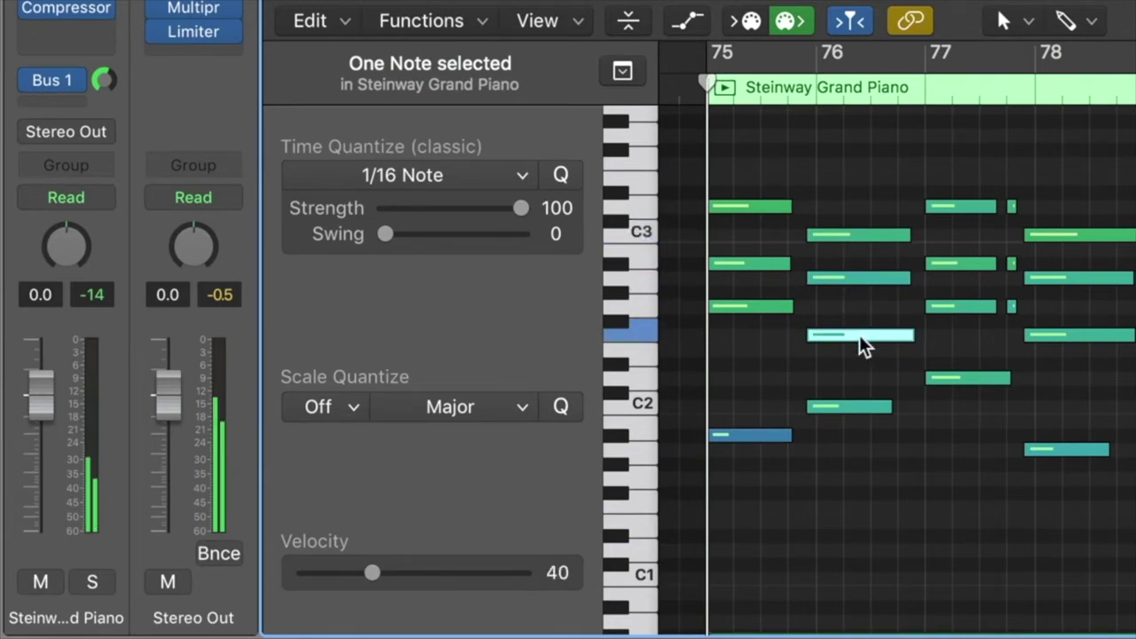
pyautogui.click(852, 409)
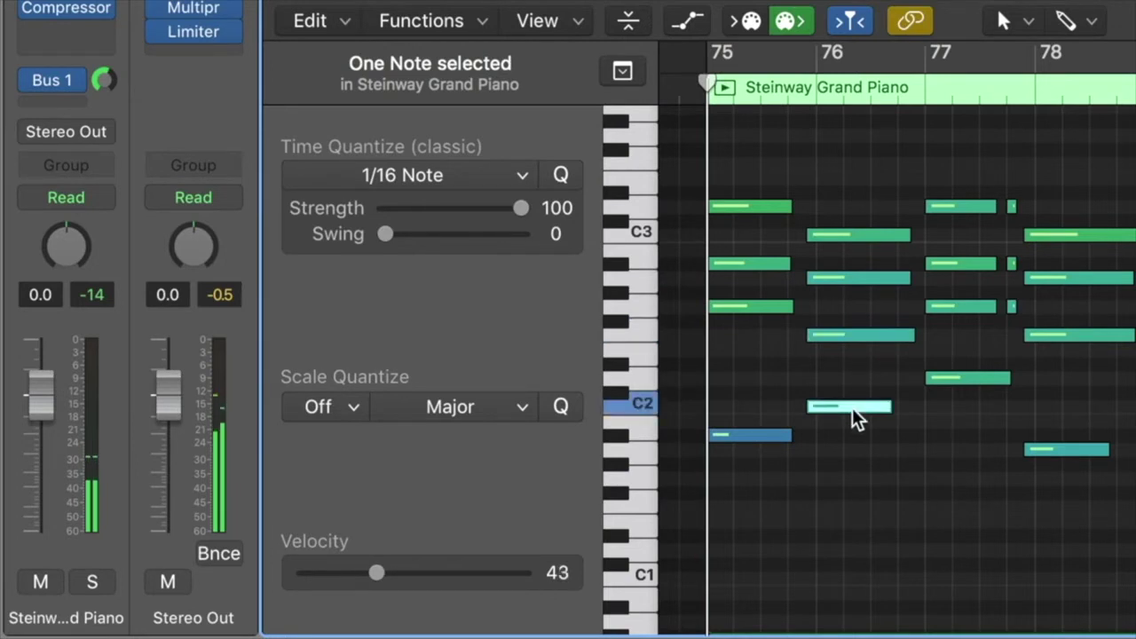
pyautogui.click(852, 371)
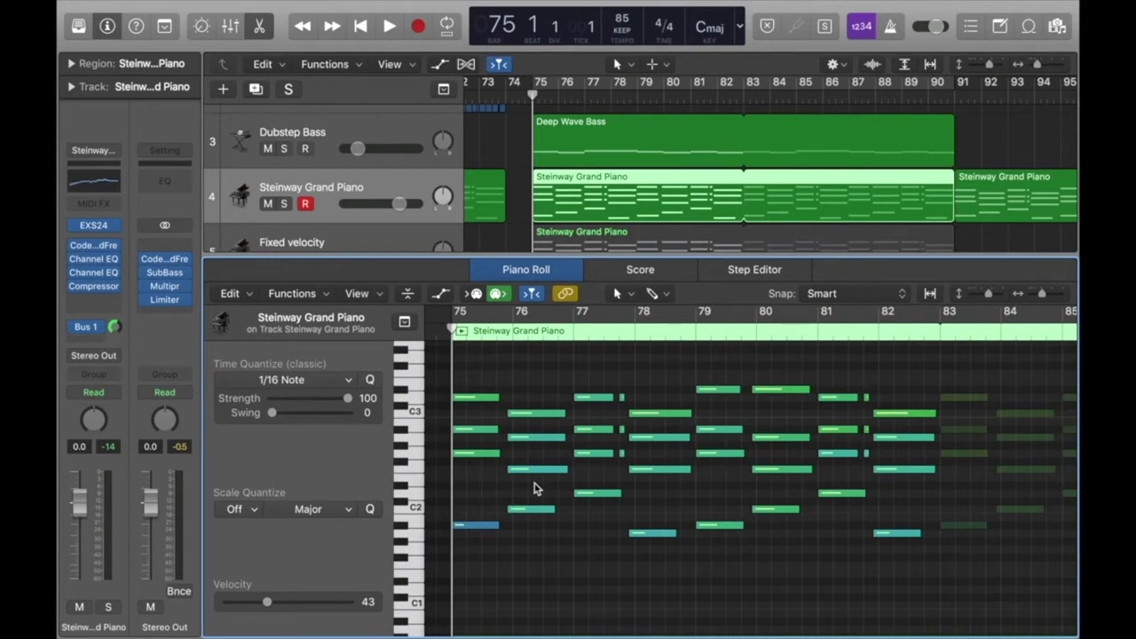
# Step: Select the region on the Fixed velocity track, solo that track, and clear the note selection in the Piano Roll
pyautogui.scroll(-3, 613, 178)
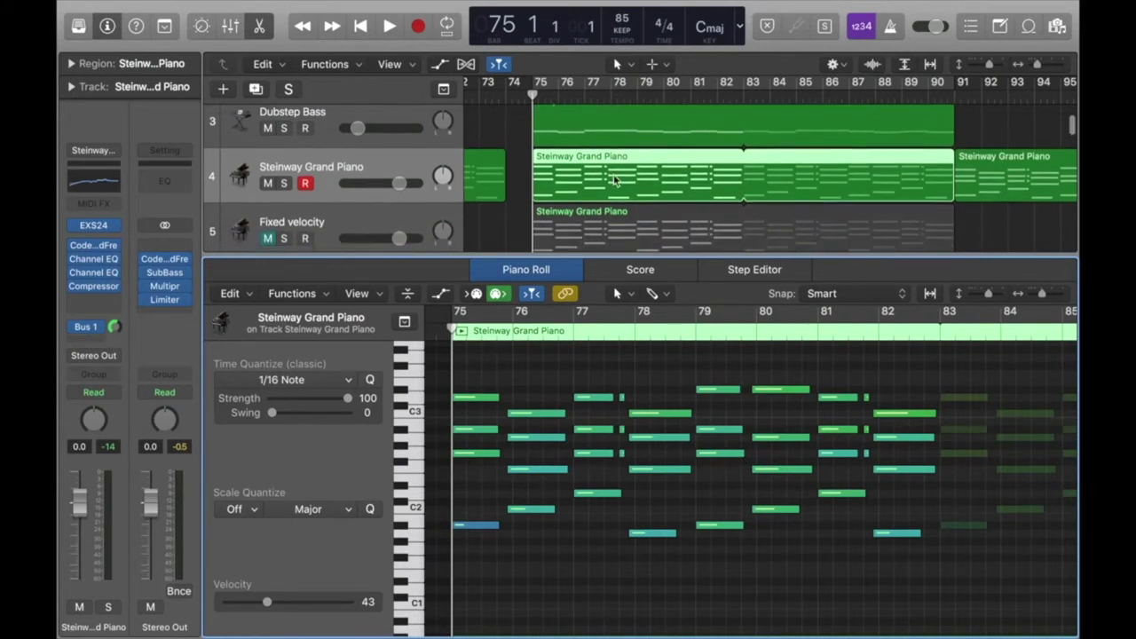
pyautogui.click(584, 195)
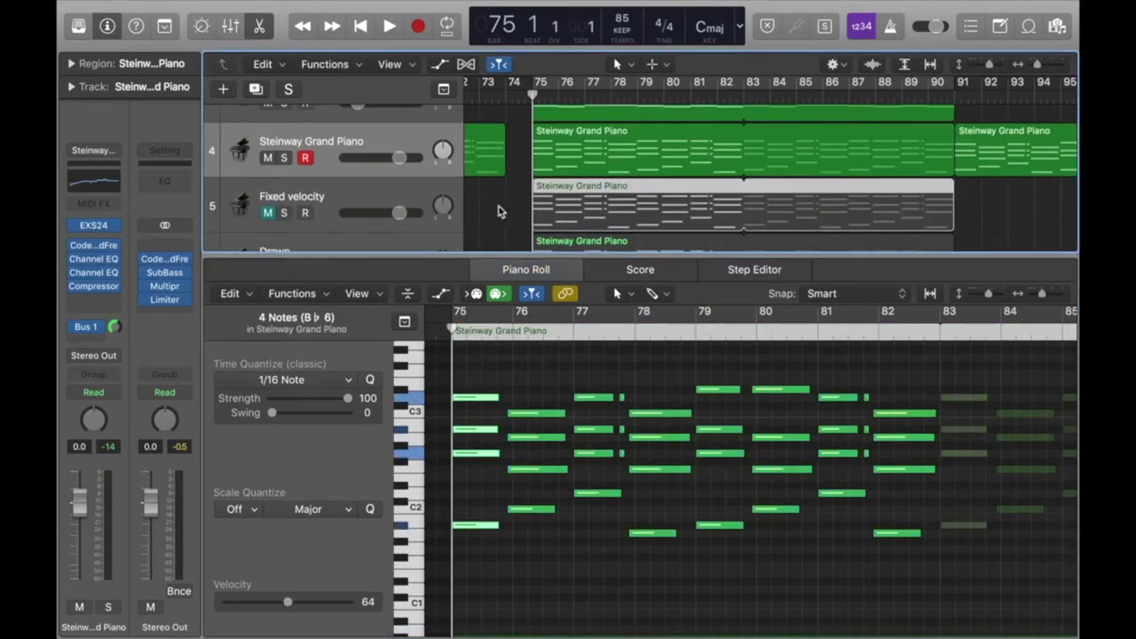
pyautogui.click(283, 214)
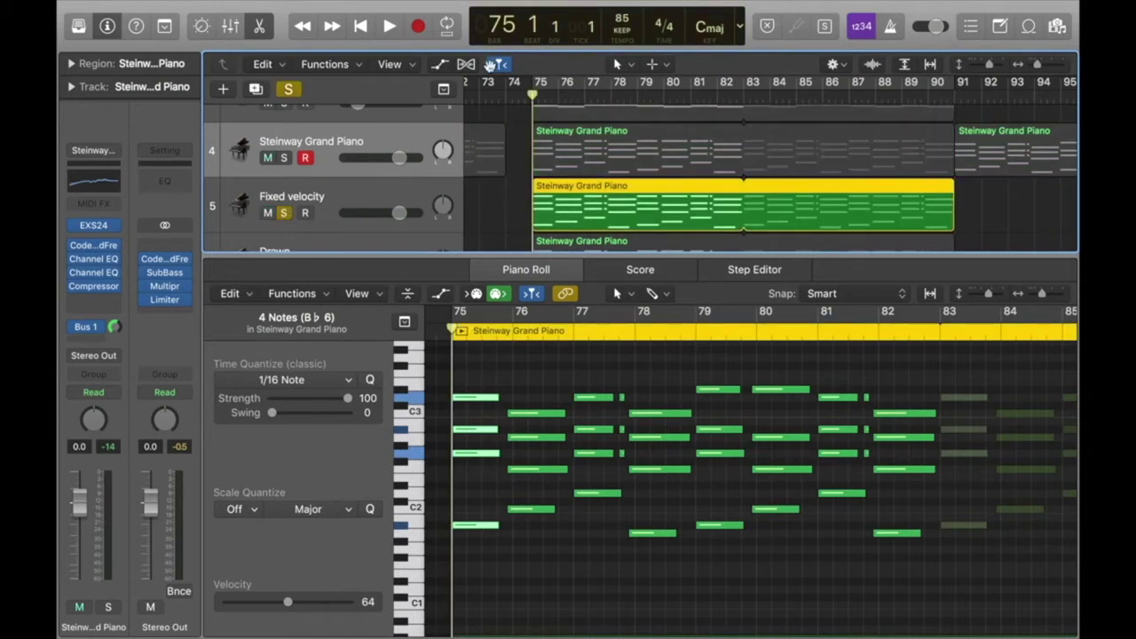
pyautogui.scroll(1, 482, 195)
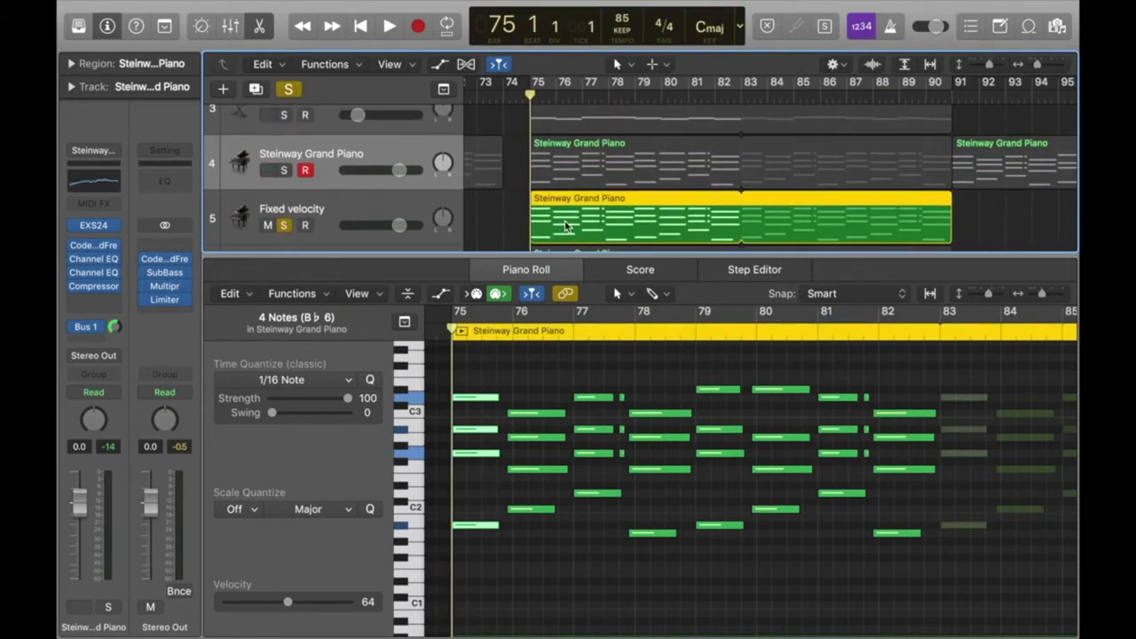
pyautogui.click(551, 386)
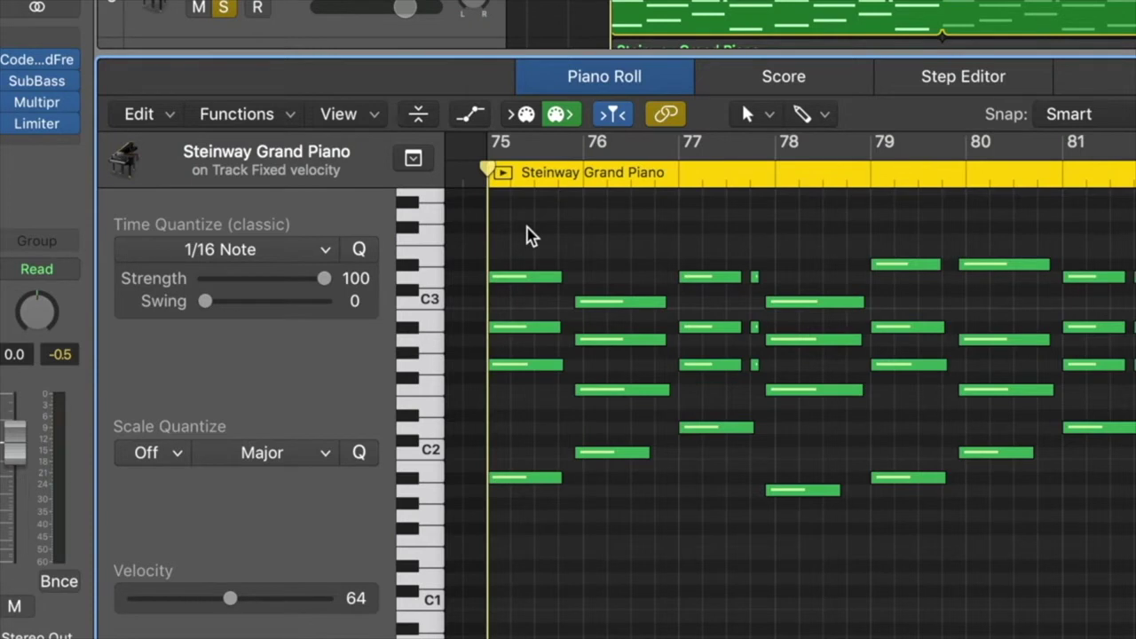
pyautogui.click(527, 230)
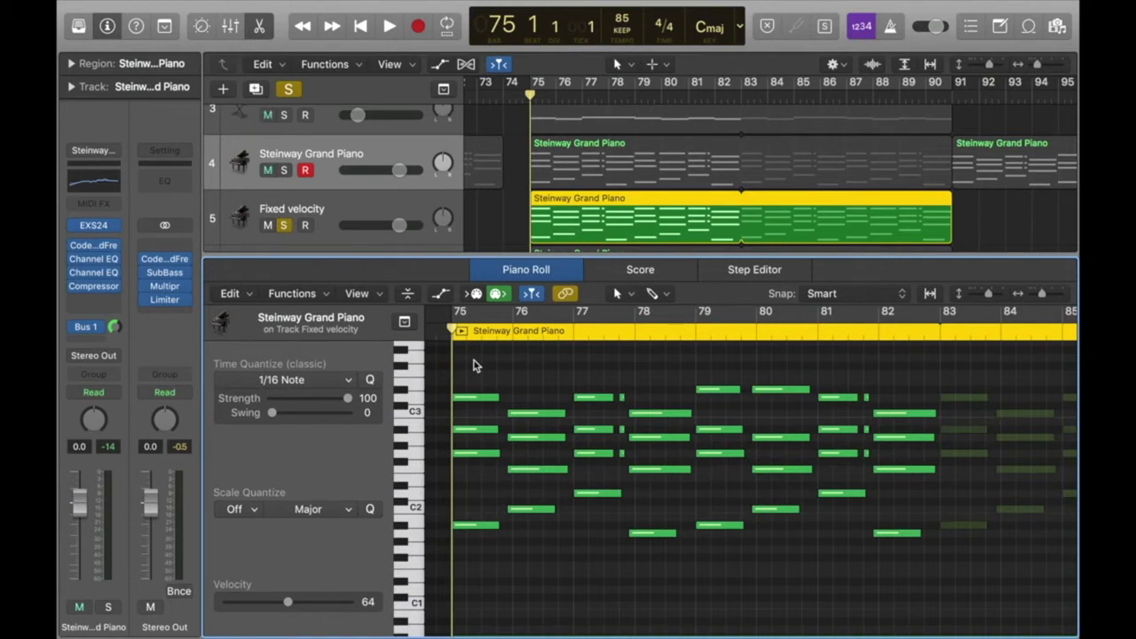
# Step: Audition a few notes on the Fixed velocity track with the Musical Typing keyboard and close it
pyautogui.press('super+k')
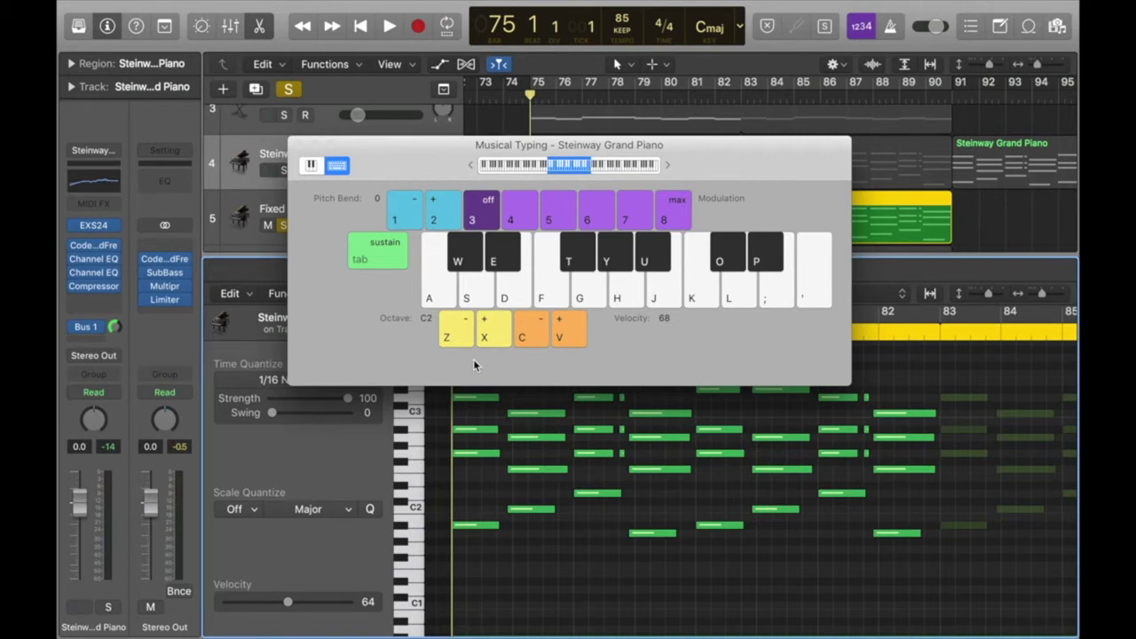
pyautogui.press('Down')
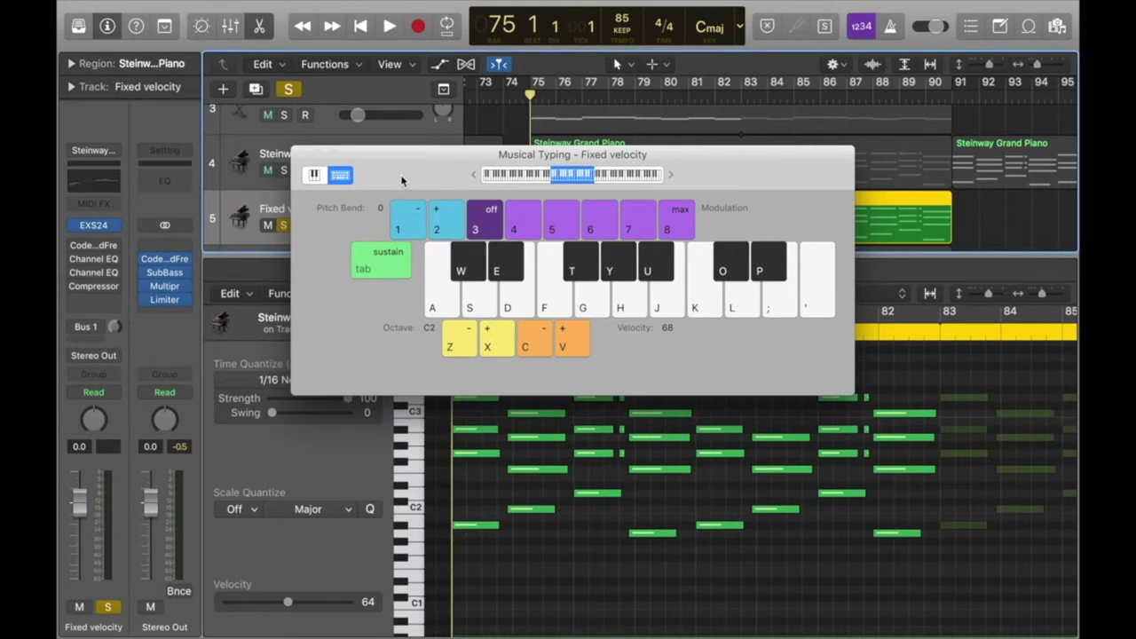
pyautogui.press('g')
pyautogui.press('j')
pyautogui.press('l')
pyautogui.press('g')
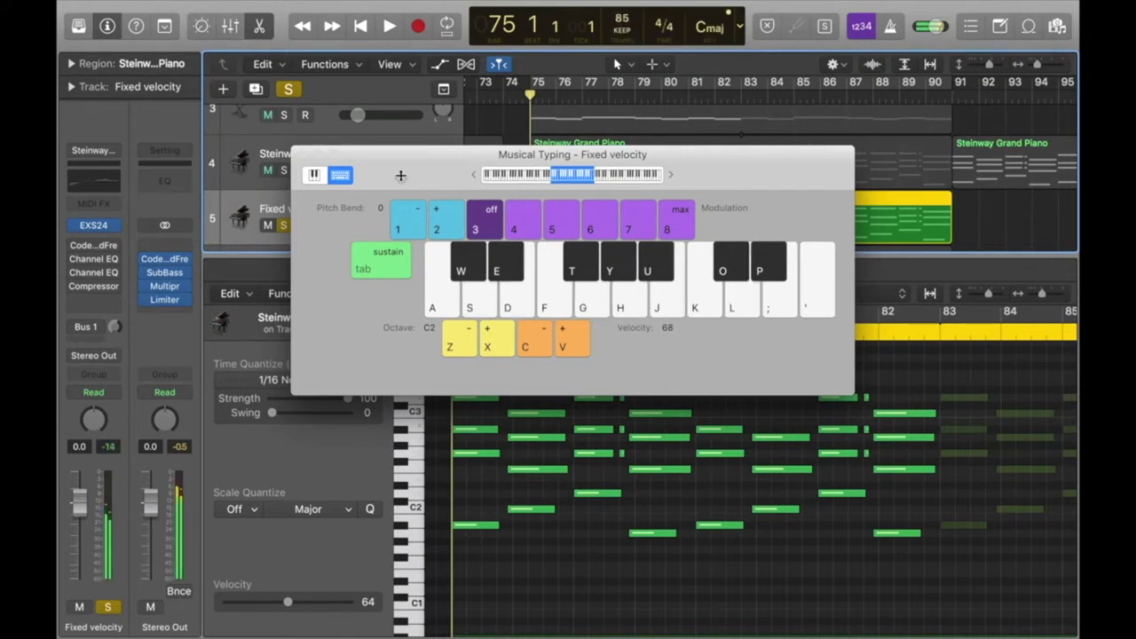
pyautogui.moveTo(425, 169); pyautogui.dragTo(409, 185)
pyautogui.press('super+k')
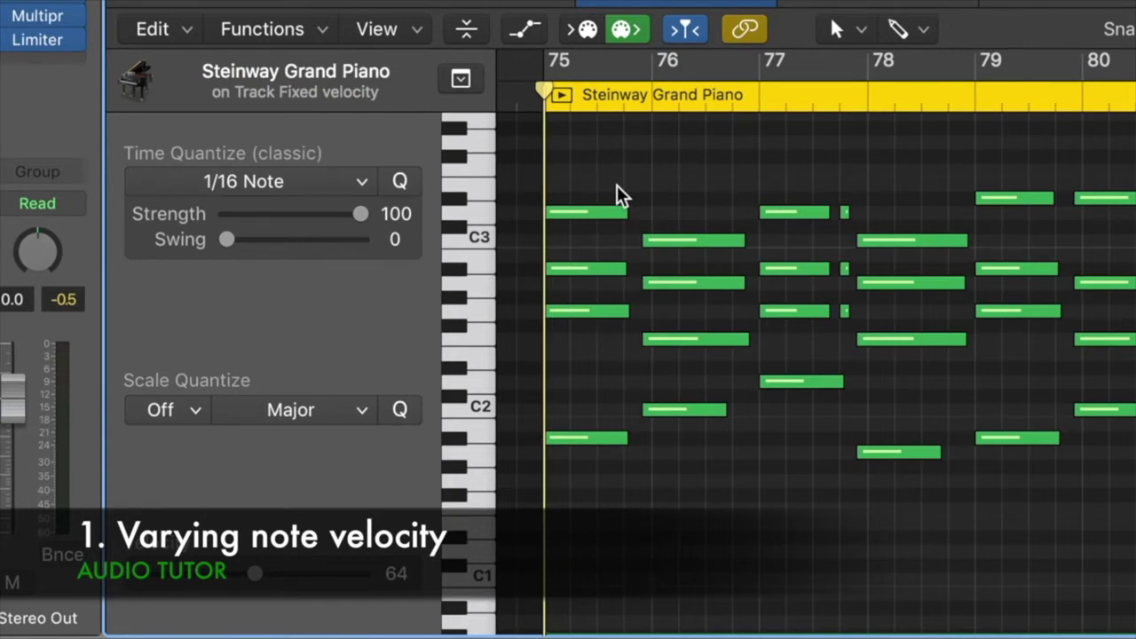
# Step: In the first chord at bar 75, set the velocities to 40 for the top note, 53 for the third, and 26 for the lowest
pyautogui.click(613, 213)
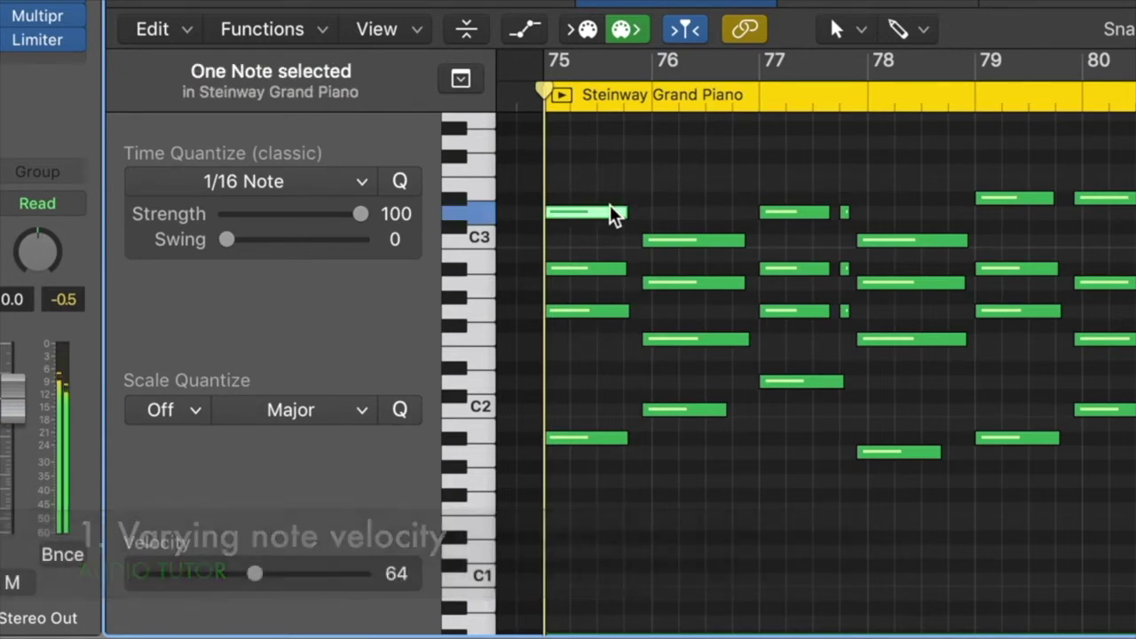
pyautogui.click(216, 572)
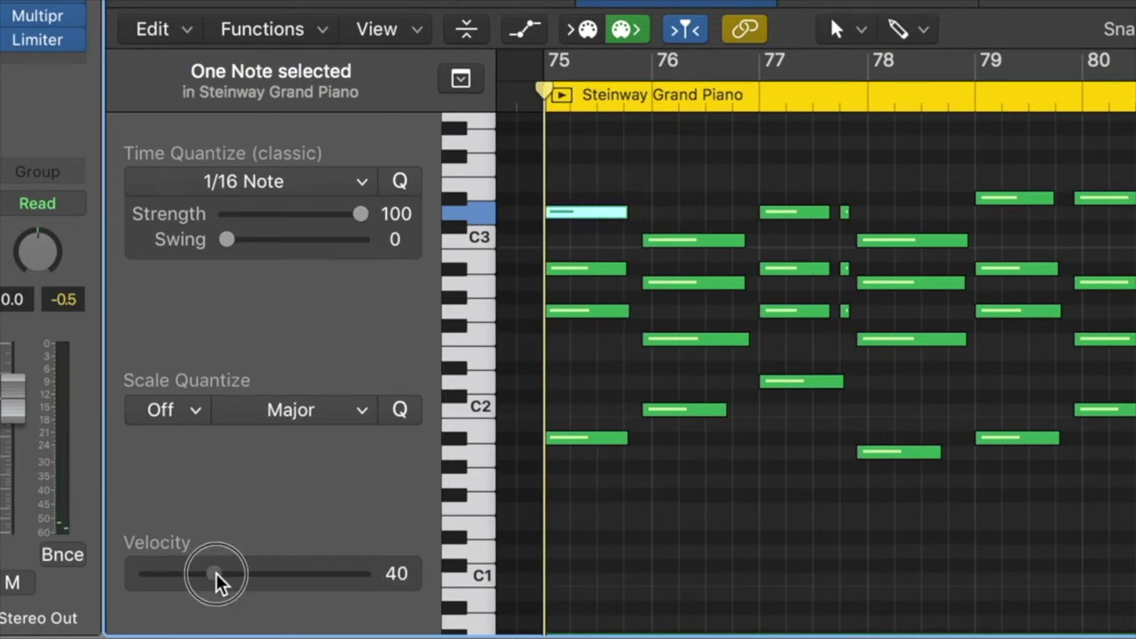
pyautogui.click(598, 269)
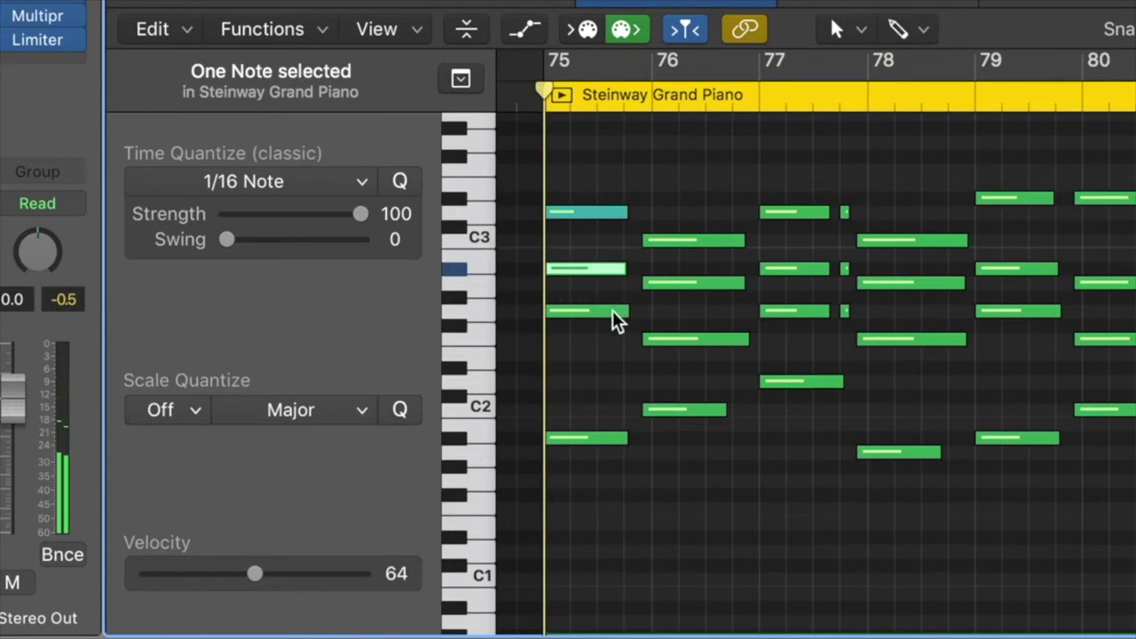
pyautogui.click(612, 310)
pyautogui.click(244, 573)
pyautogui.click(238, 577)
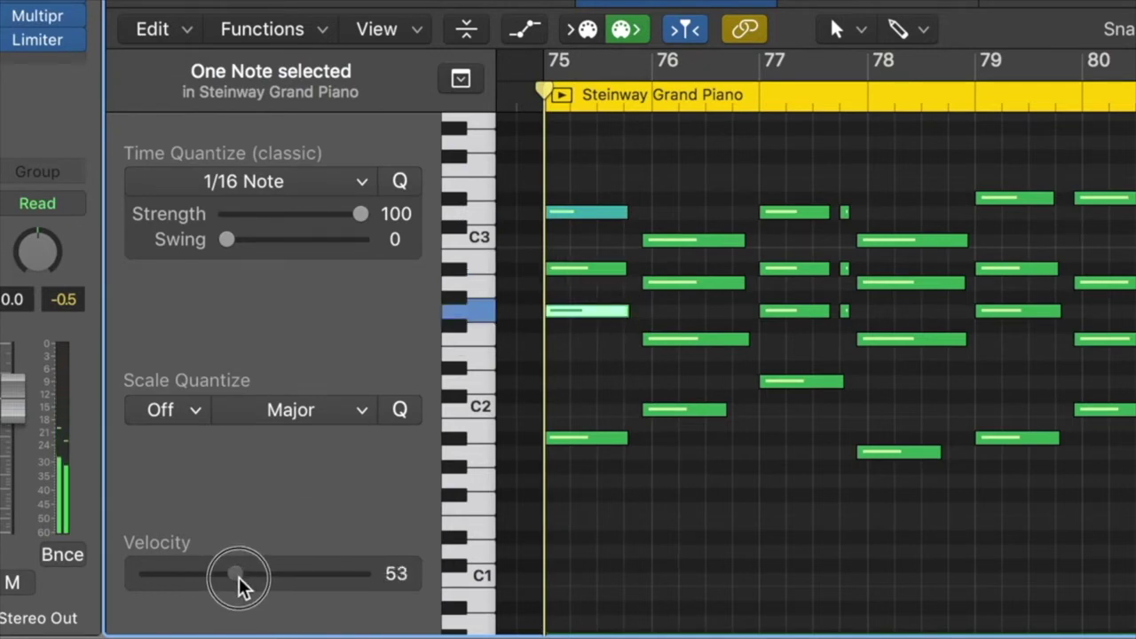
pyautogui.click(616, 438)
pyautogui.click(190, 574)
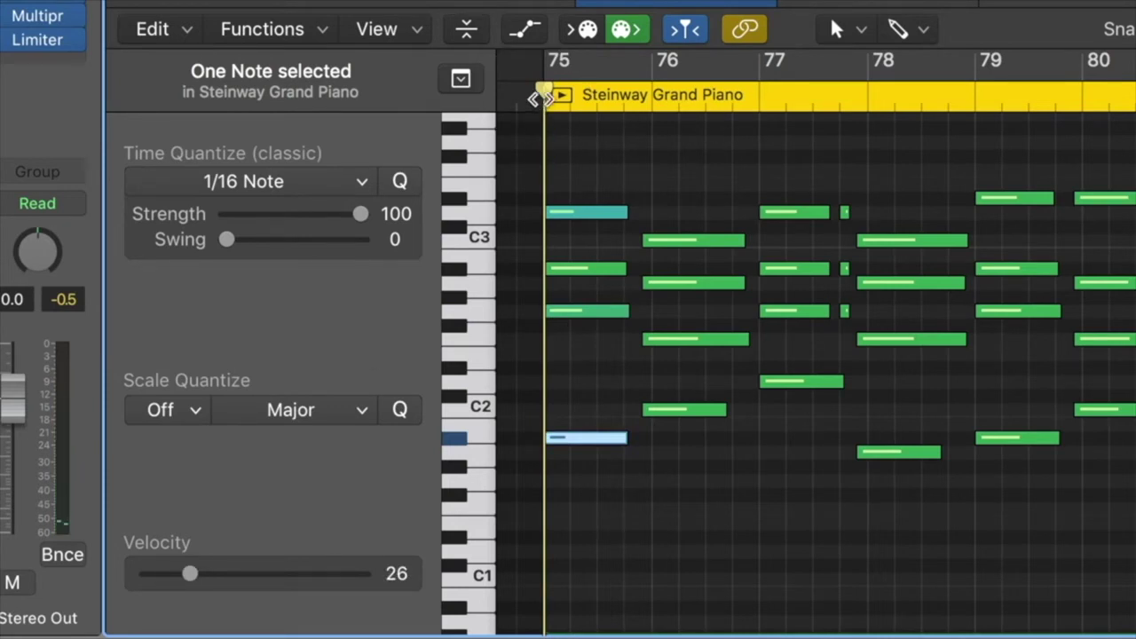
# Step: Play back the edited first chord from bar 75 to hear the varied velocities
pyautogui.press('space')
pyautogui.press('space')
pyautogui.press('space')
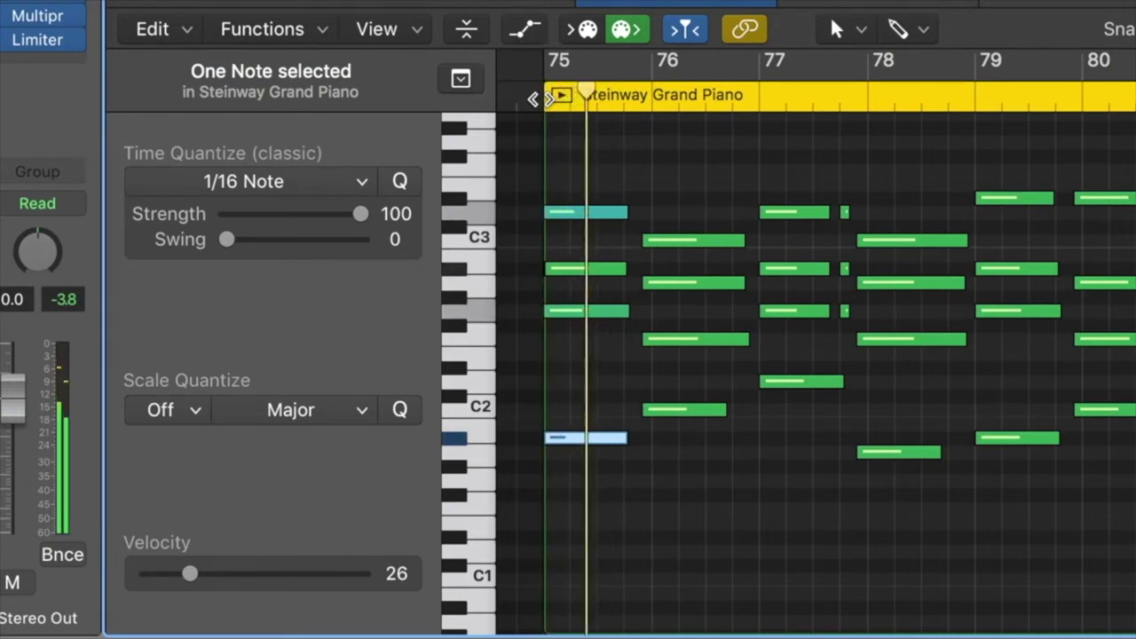
# Step: Select and solo the Drawn track instead of Fixed velocity, and move the playhead to the region's start at bar 75
pyautogui.press('space')
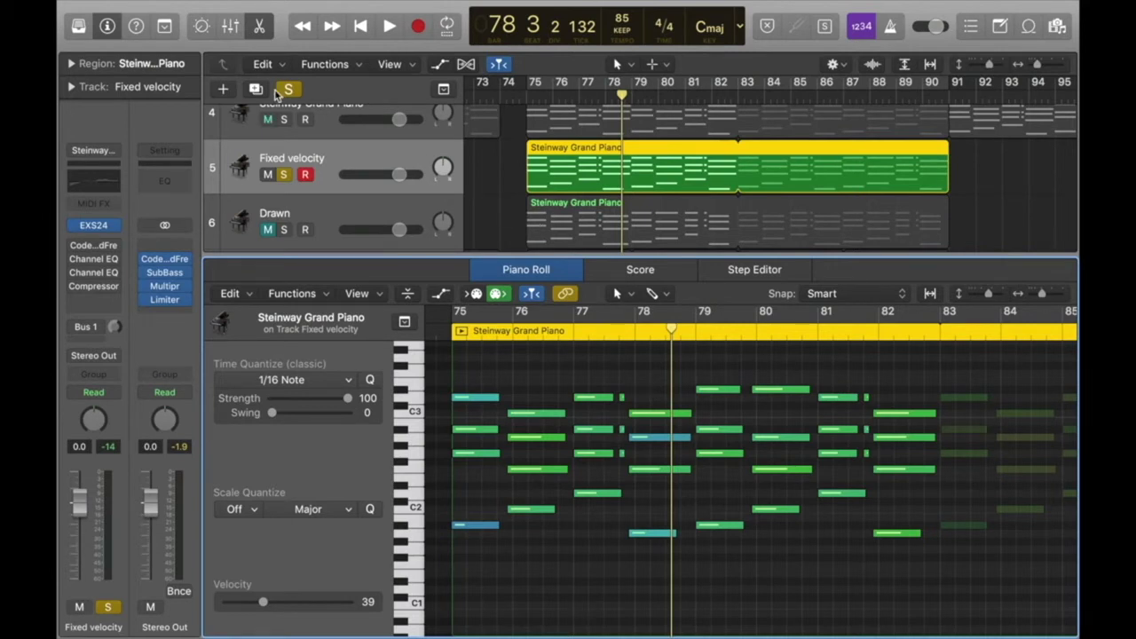
pyautogui.click(230, 224)
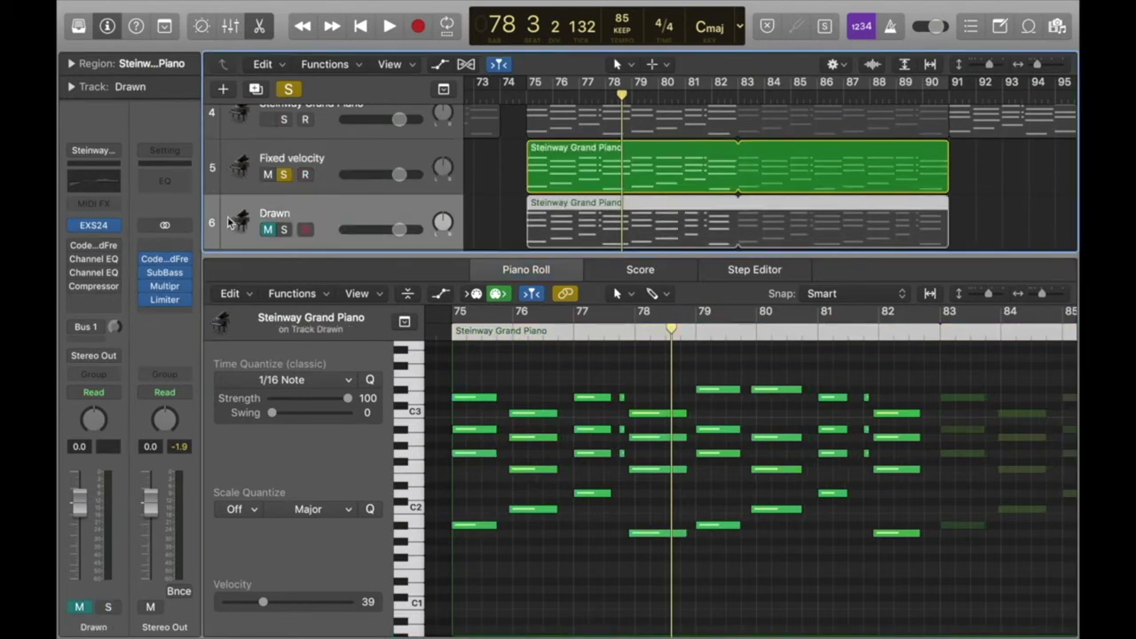
pyautogui.click(283, 229)
pyautogui.click(284, 175)
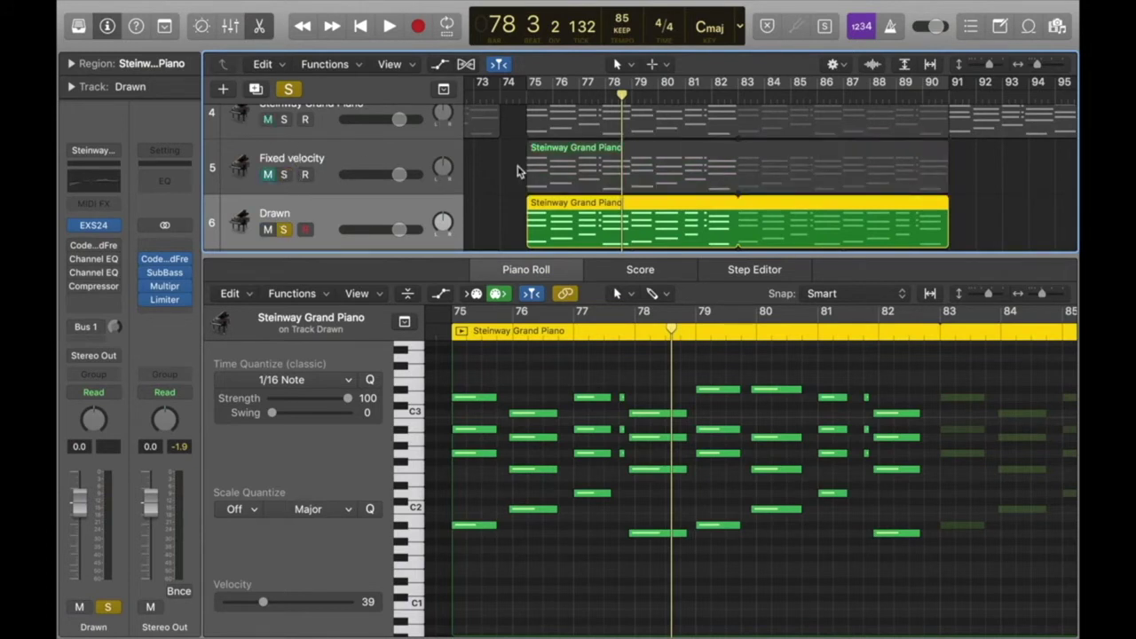
pyautogui.click(528, 98)
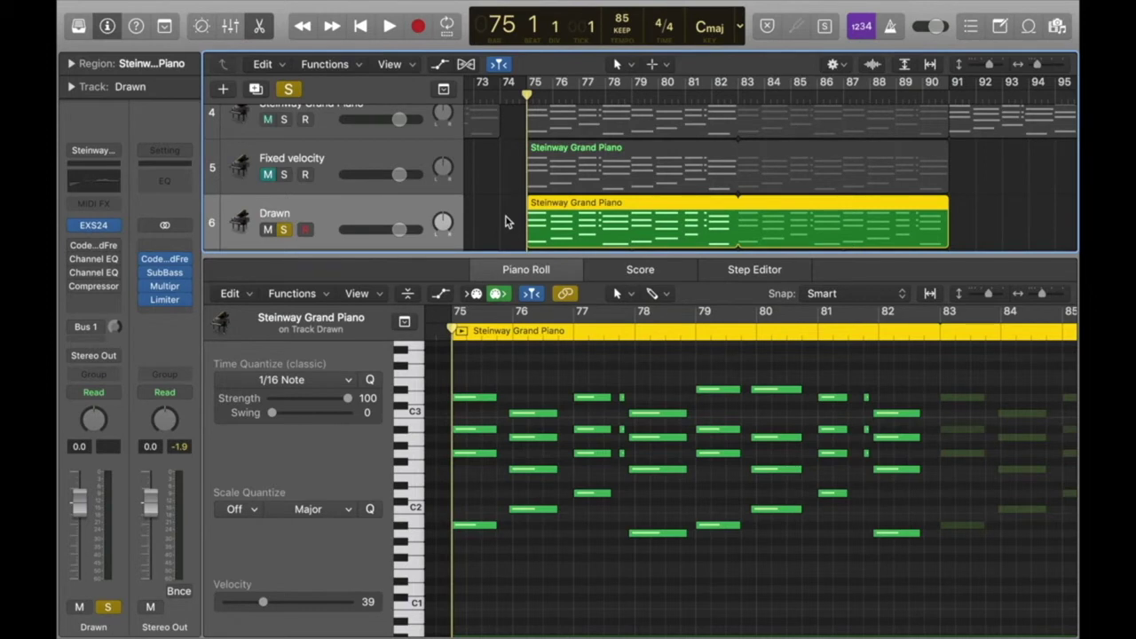
# Step: Draw a C4 note above the chord at bar 75, set its velocity to 73, and add a second note just below it
pyautogui.scroll(3, 480, 381)
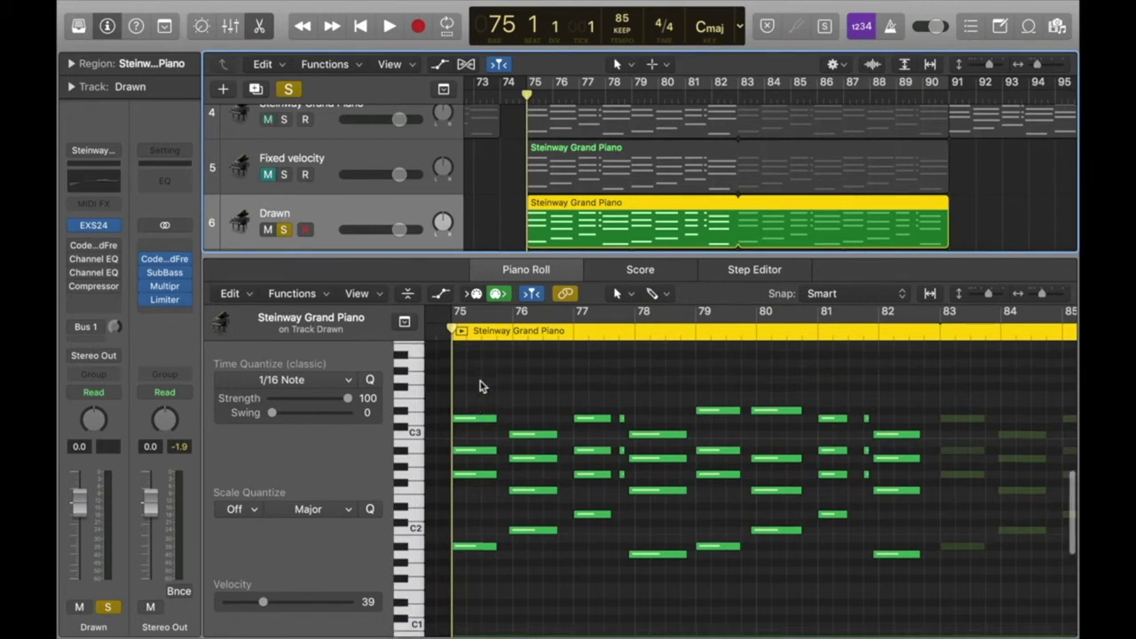
pyautogui.click(457, 379)
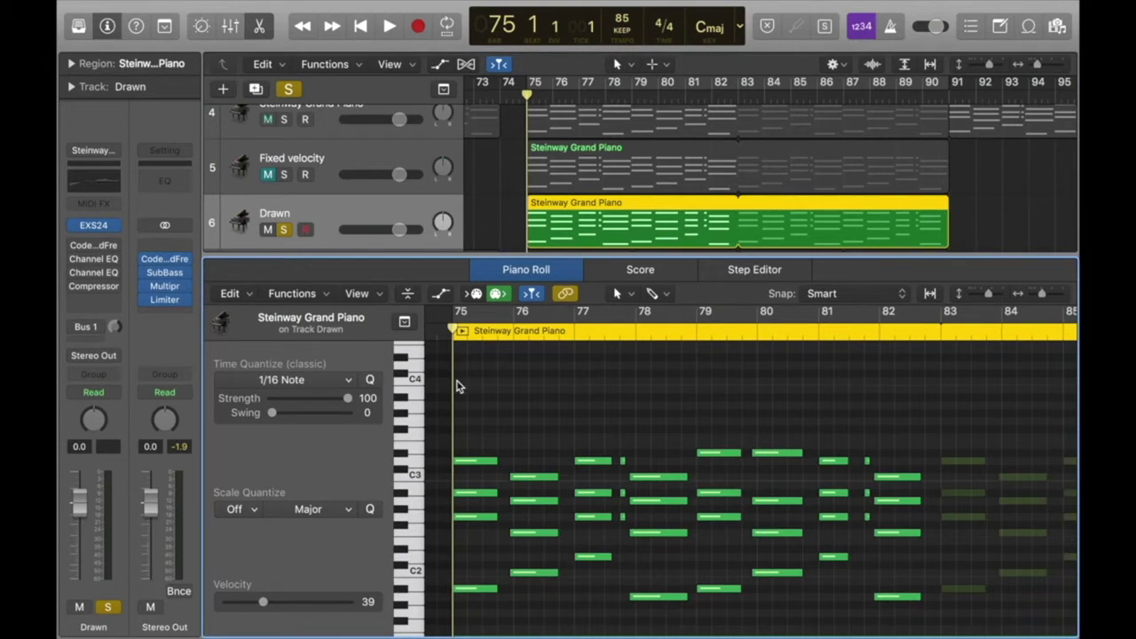
pyautogui.keyDown('super'); pyautogui.click(457, 382); pyautogui.keyUp('super')
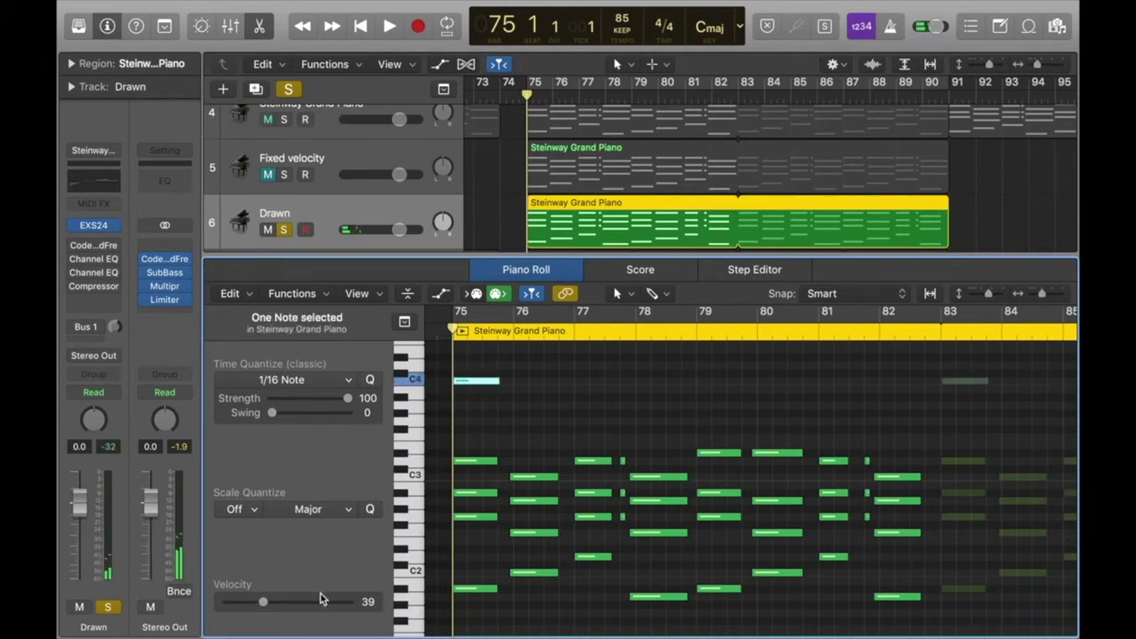
pyautogui.moveTo(266, 601); pyautogui.dragTo(297, 601)
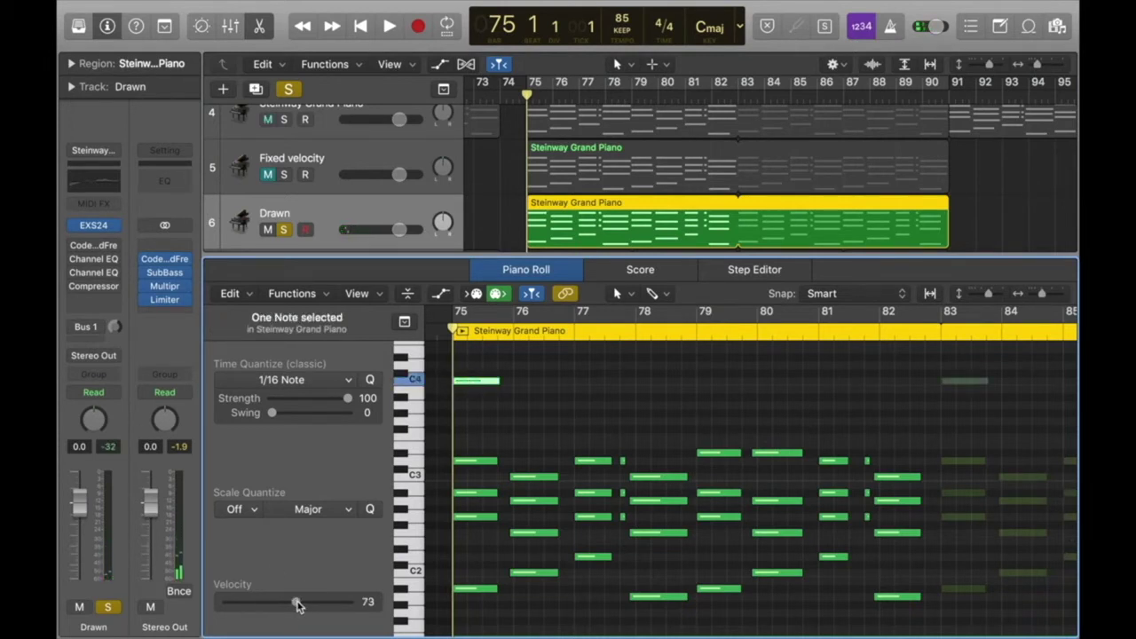
pyautogui.keyDown('super'); pyautogui.click(457, 396); pyautogui.keyUp('super')
pyautogui.click(460, 406)
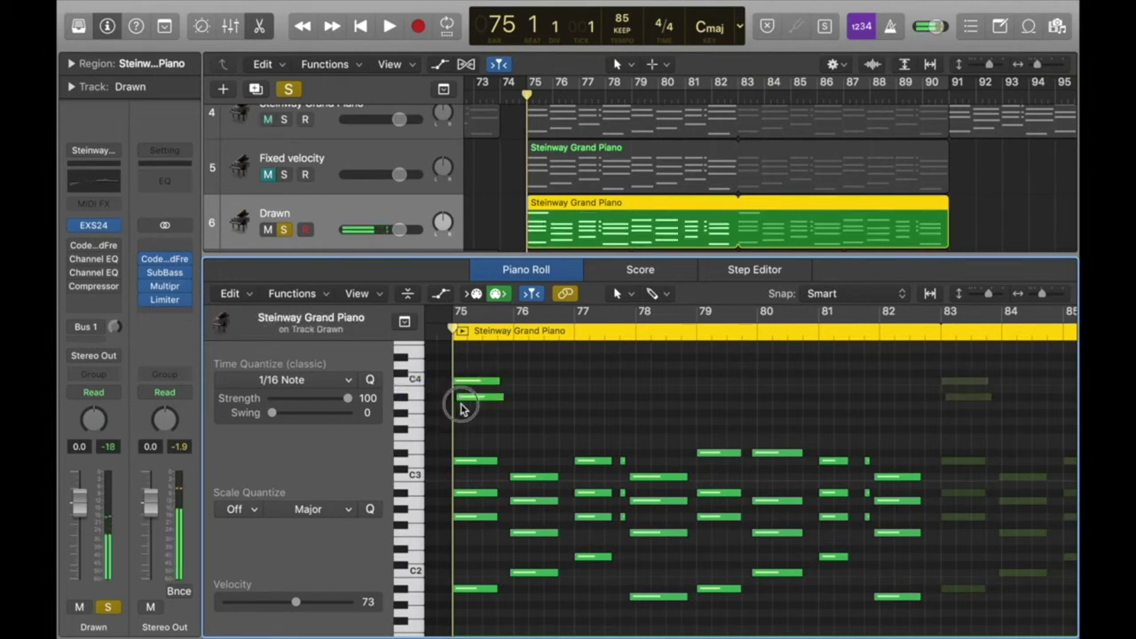
# Step: Draw two more notes around bar 76, moving one at D4 slightly earlier, and delete all four newly drawn notes
pyautogui.keyDown('super'); pyautogui.click(537, 396); pyautogui.keyUp('super')
pyautogui.click(535, 387)
pyautogui.keyDown('super'); pyautogui.click(538, 376); pyautogui.keyUp('super')
pyautogui.moveTo(545, 376); pyautogui.dragTo(525, 373)
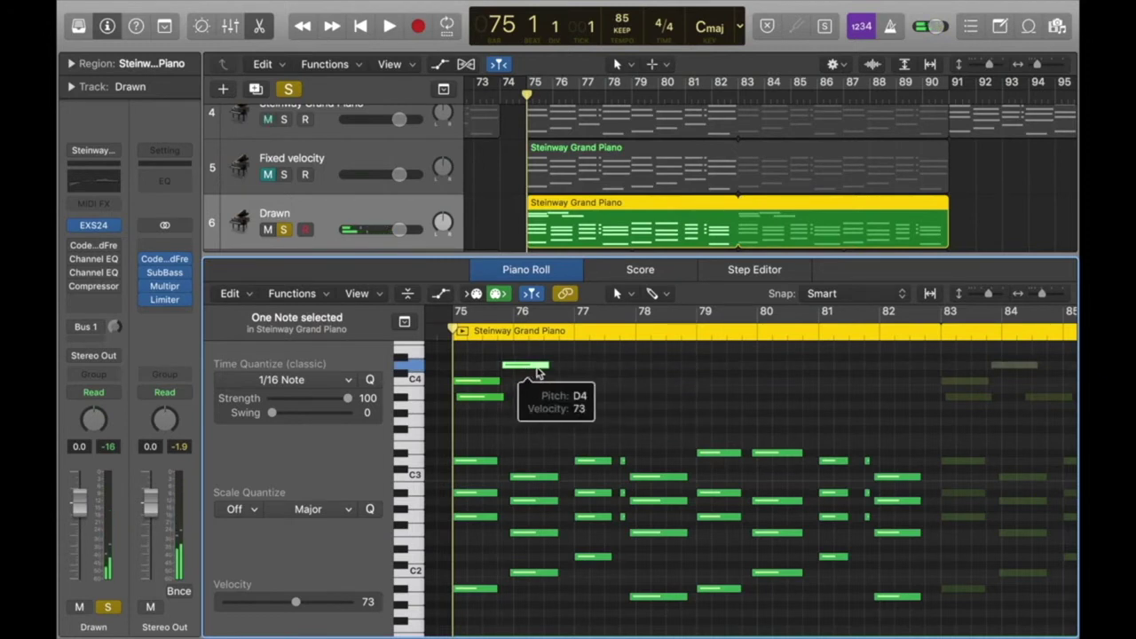
pyautogui.moveTo(605, 355); pyautogui.dragTo(464, 418)
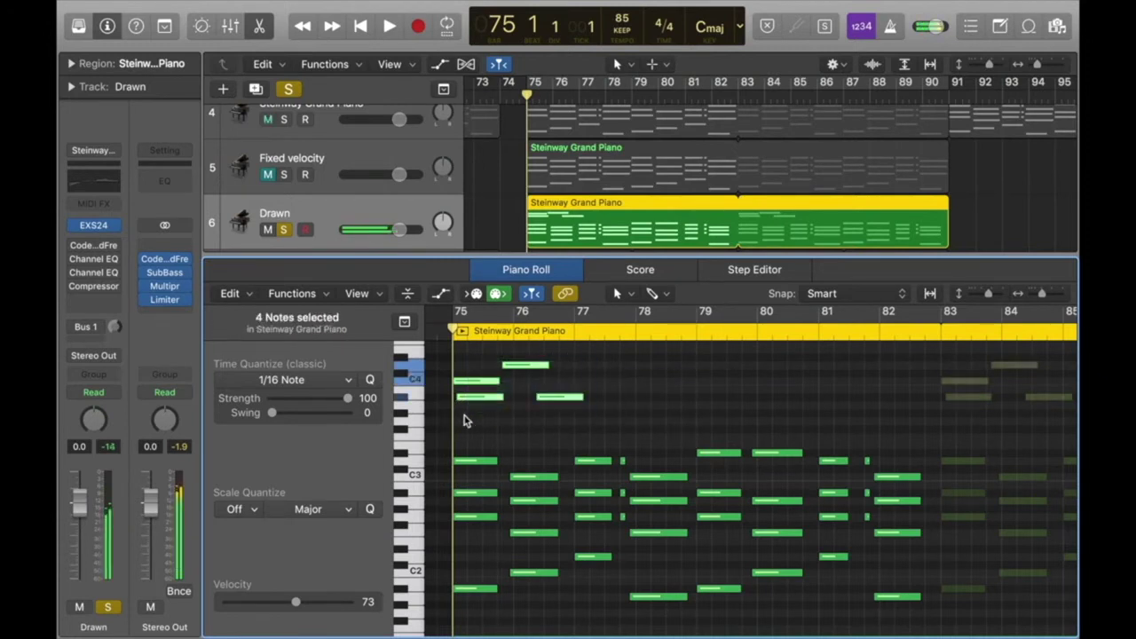
pyautogui.press('Delete')
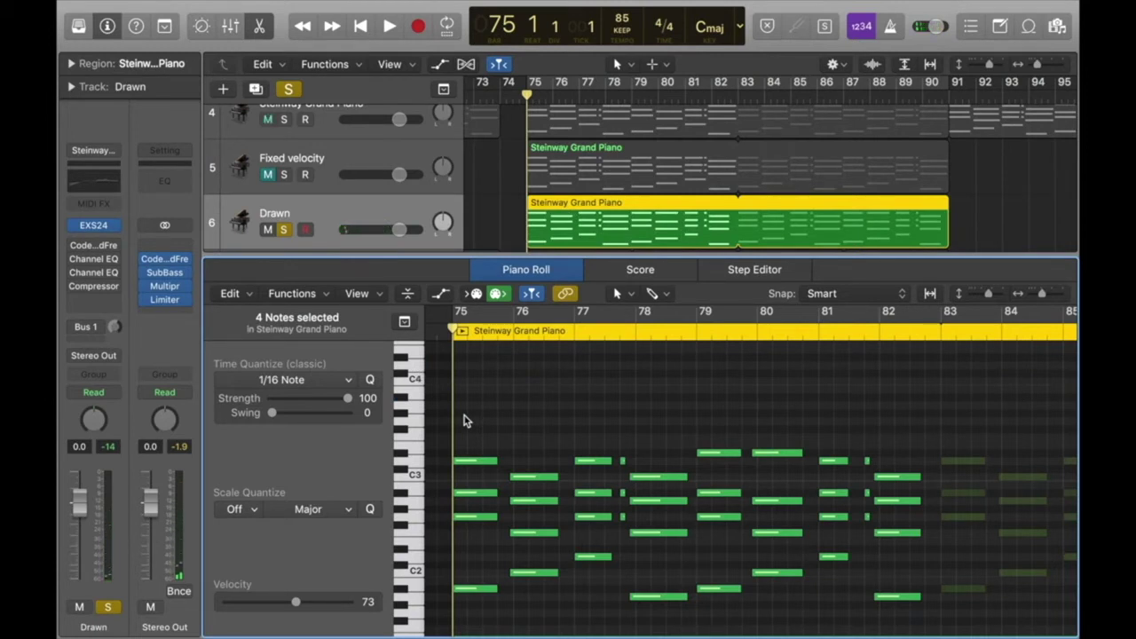
# Step: Place the playhead at the start of the second chord, just before bar 76, and examine how its note starts line up
pyautogui.scroll(-3, 464, 419)
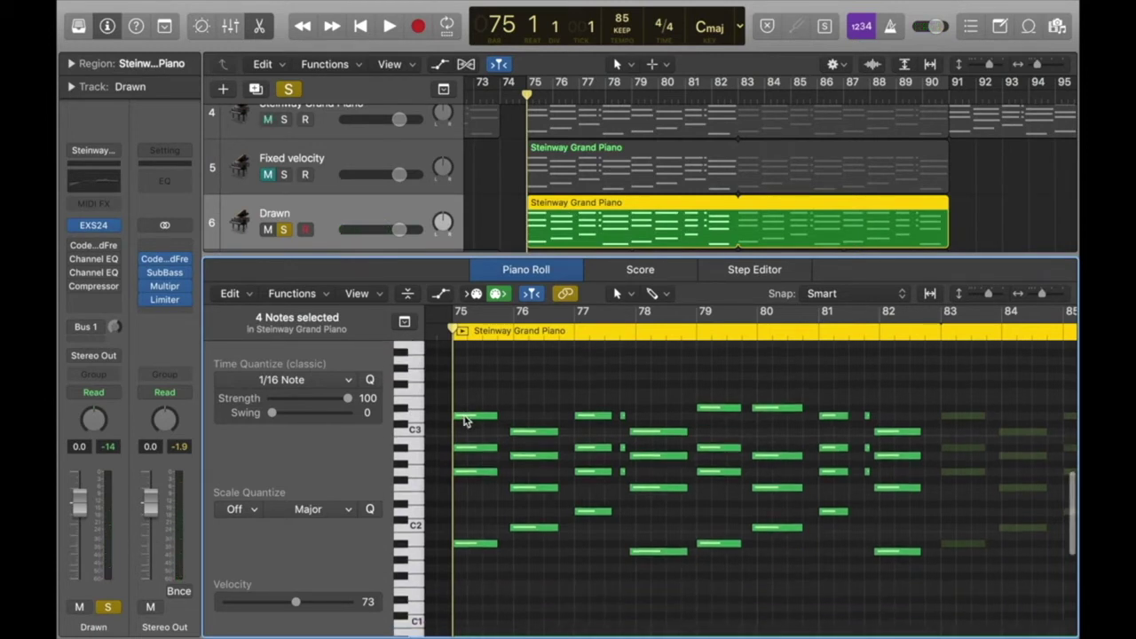
pyautogui.hscroll(1, 464, 419)
pyautogui.hscroll(-2, 464, 419)
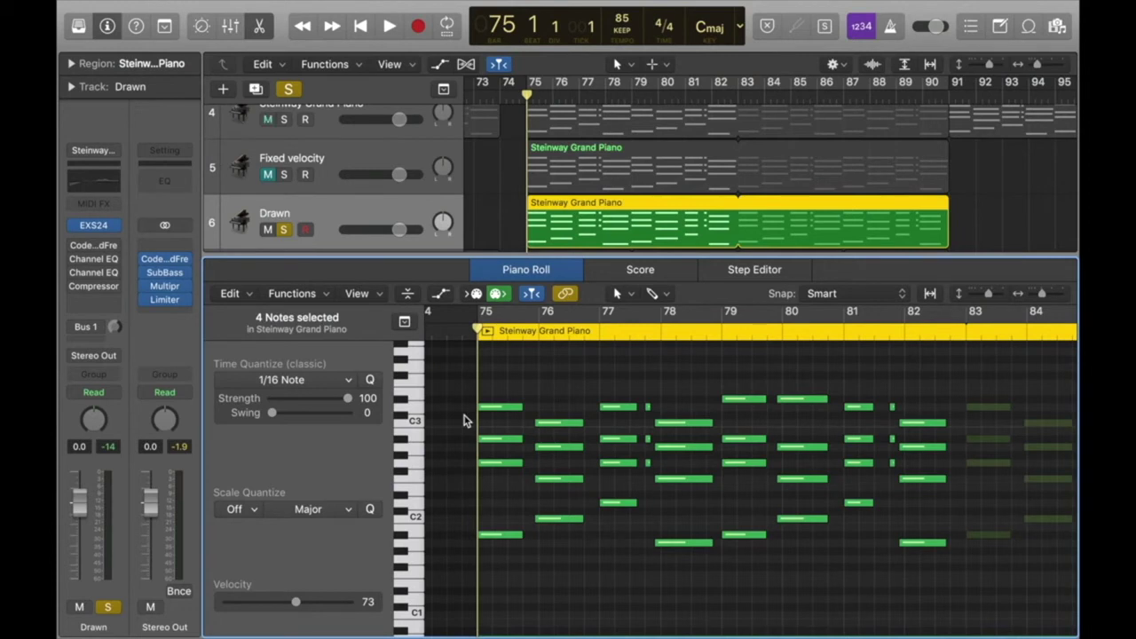
pyautogui.press('super+Right')
pyautogui.press('super+Right')
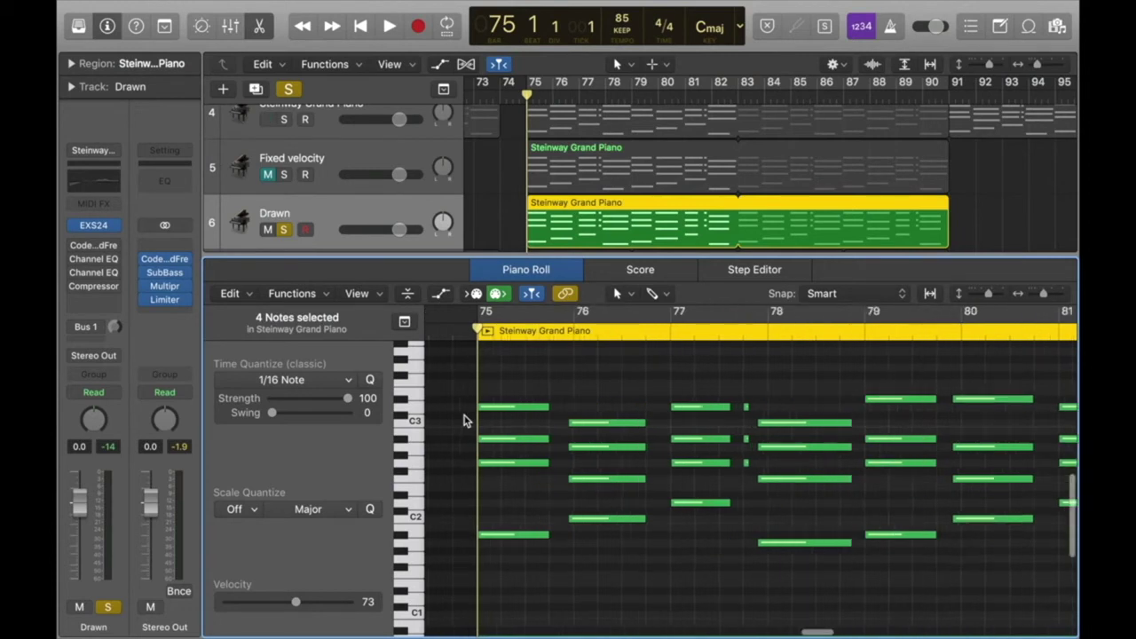
pyautogui.press('super+Right')
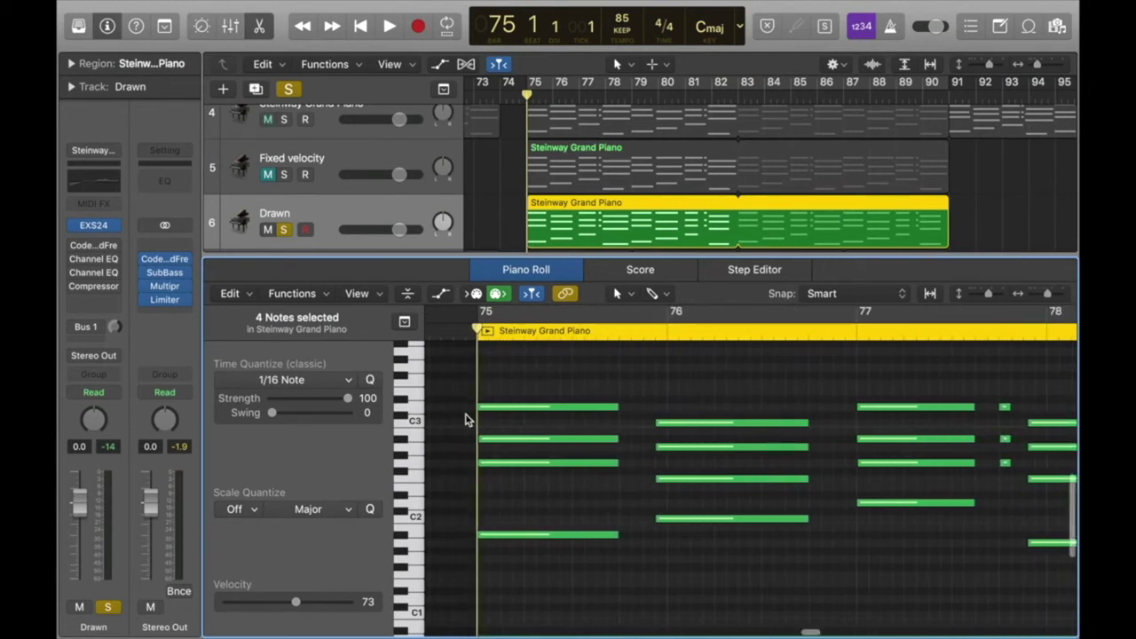
pyautogui.press('super+Right')
pyautogui.press('super+Left')
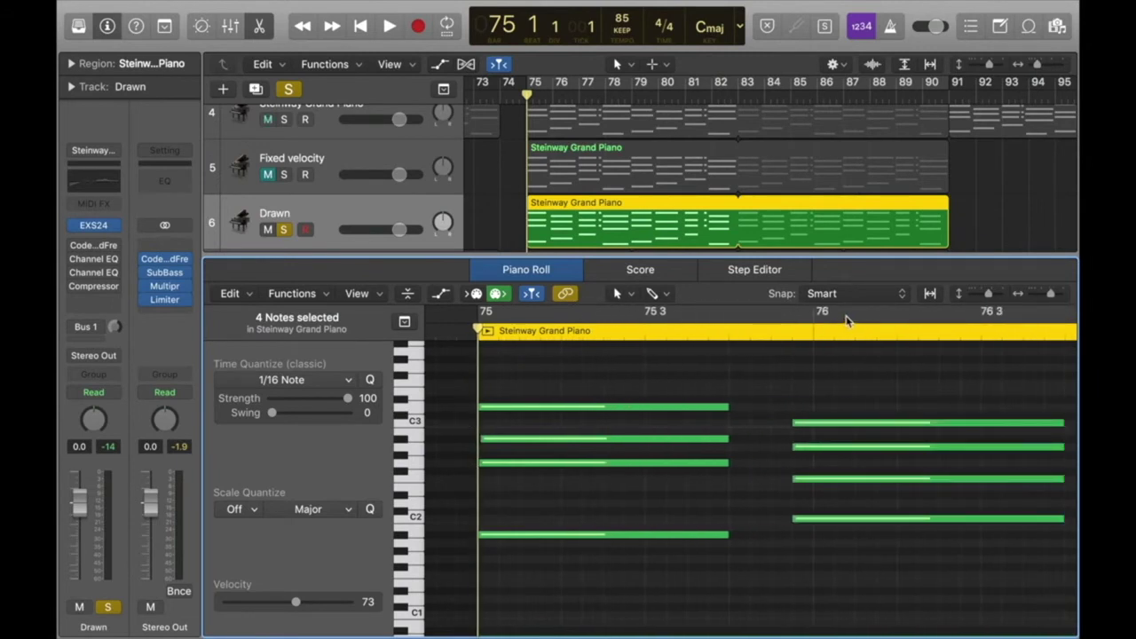
pyautogui.click(794, 331)
pyautogui.hscroll(5, 693, 395)
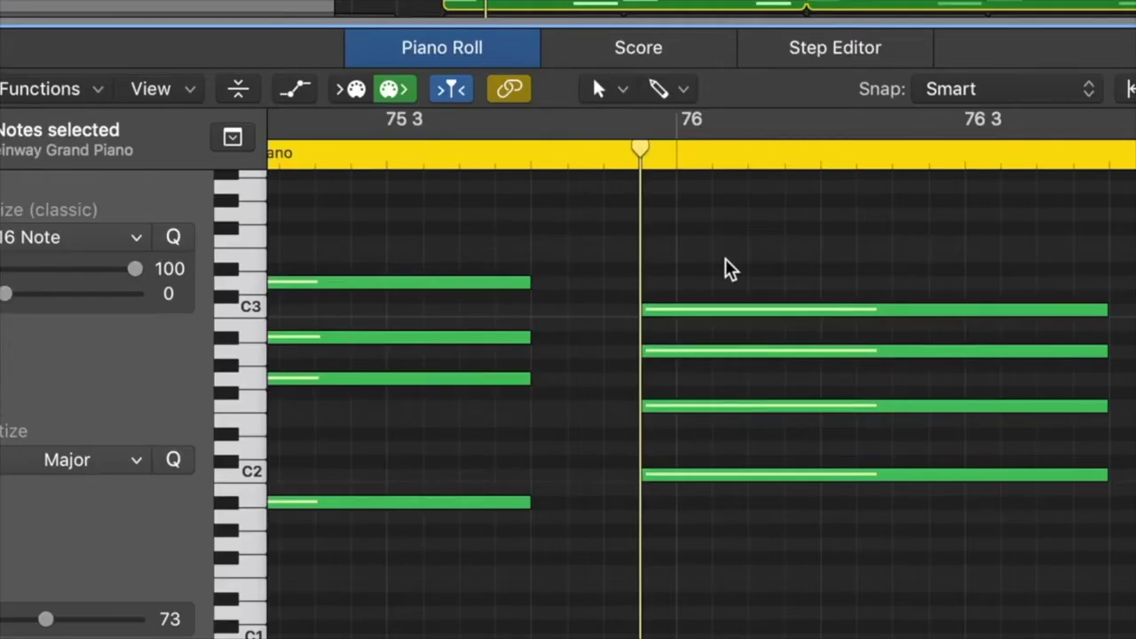
pyautogui.hscroll(2, 725, 268)
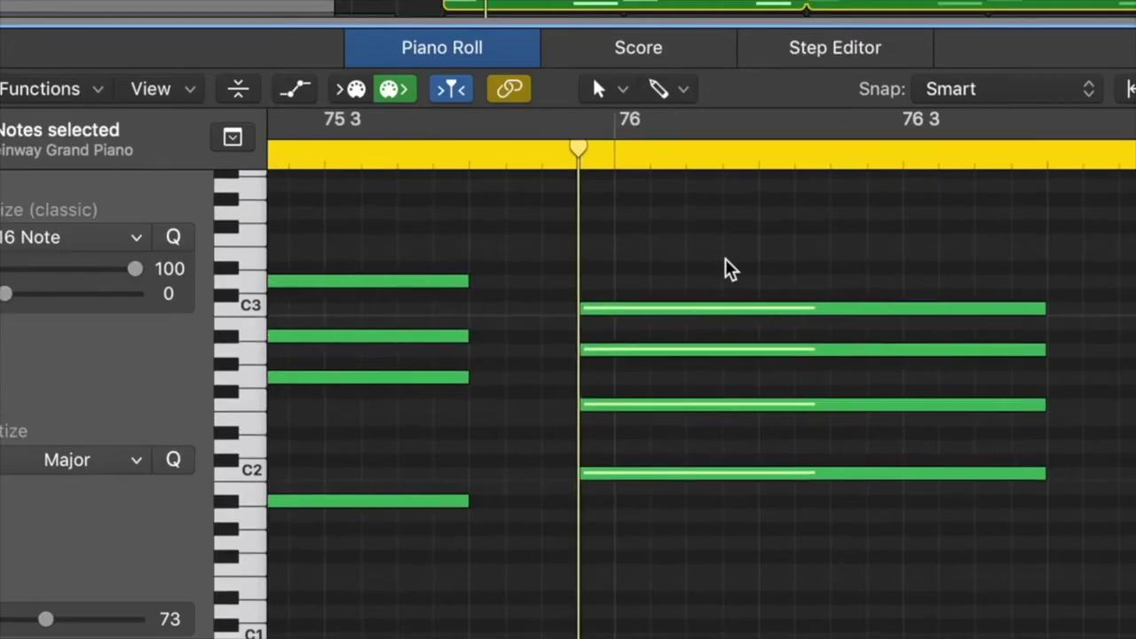
pyautogui.hscroll(-1, 710, 266)
pyautogui.click(618, 252)
pyautogui.press('super+Right')
pyautogui.press('super+Right')
pyautogui.press('super+Right')
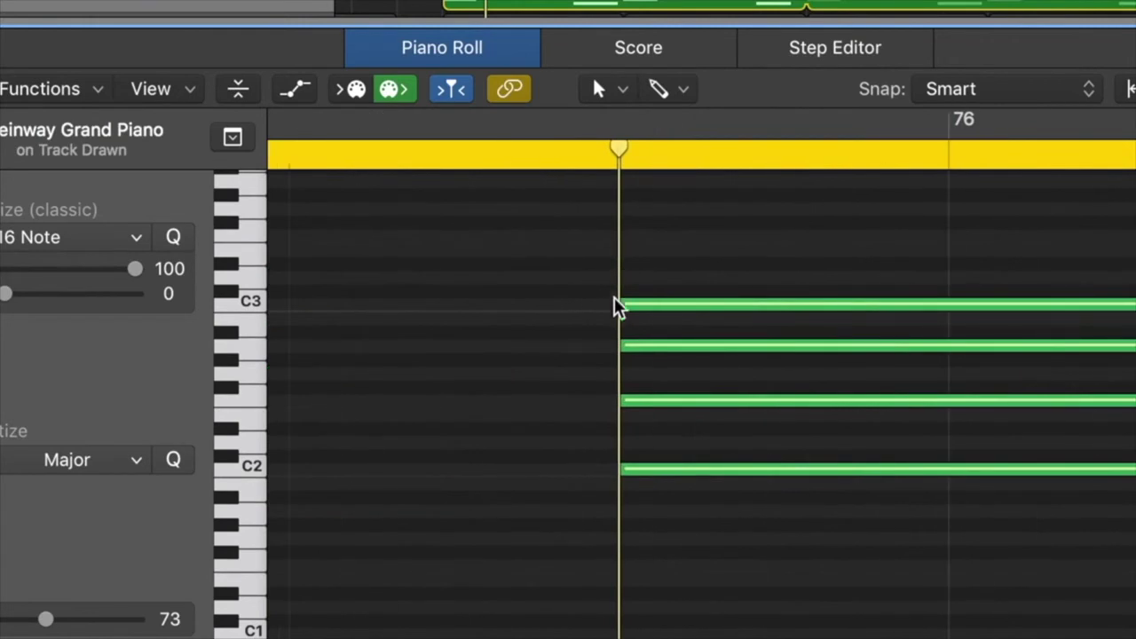
pyautogui.press('super+Left')
pyautogui.hscroll(6, 621, 479)
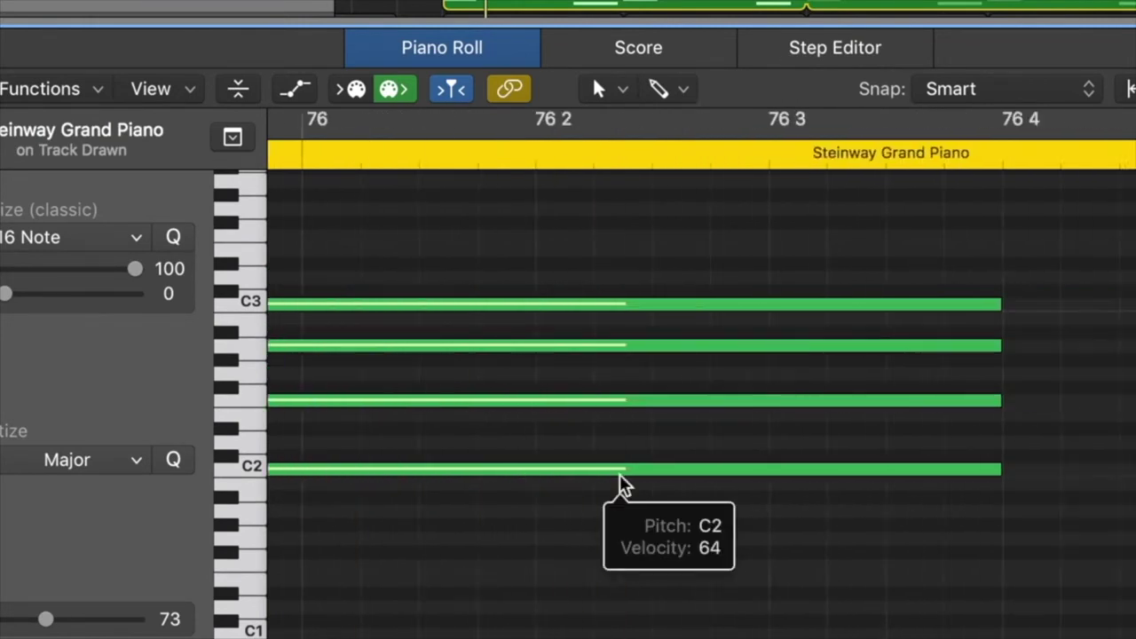
# Step: Place the playhead at the end of the second chord, near 76 4, and examine how its note endings line up
pyautogui.click(729, 147)
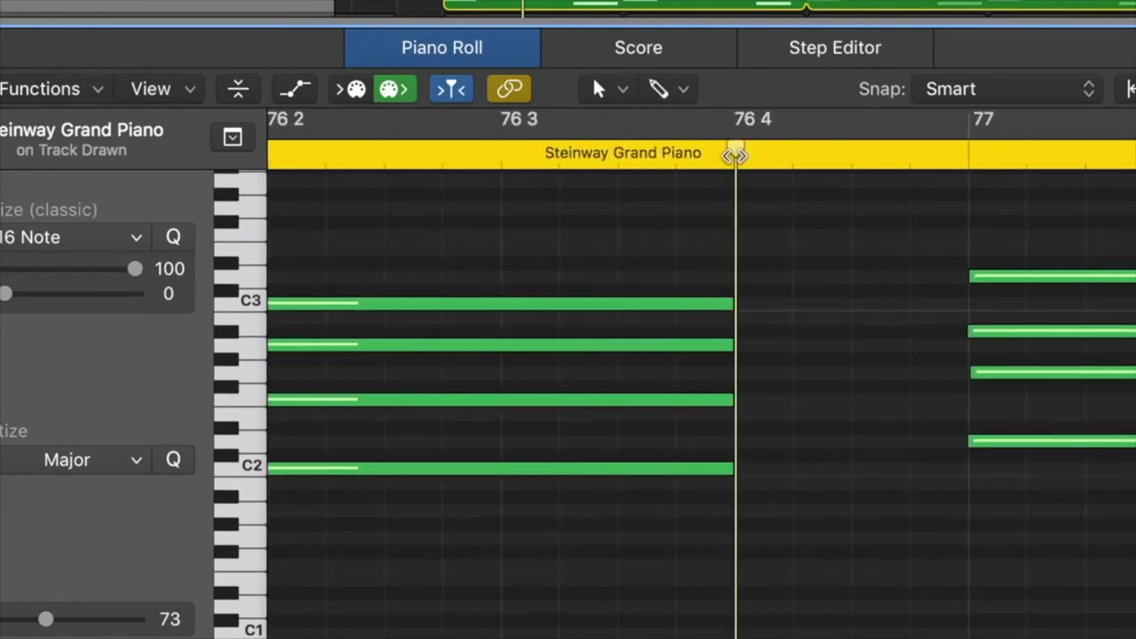
pyautogui.press('super+t')
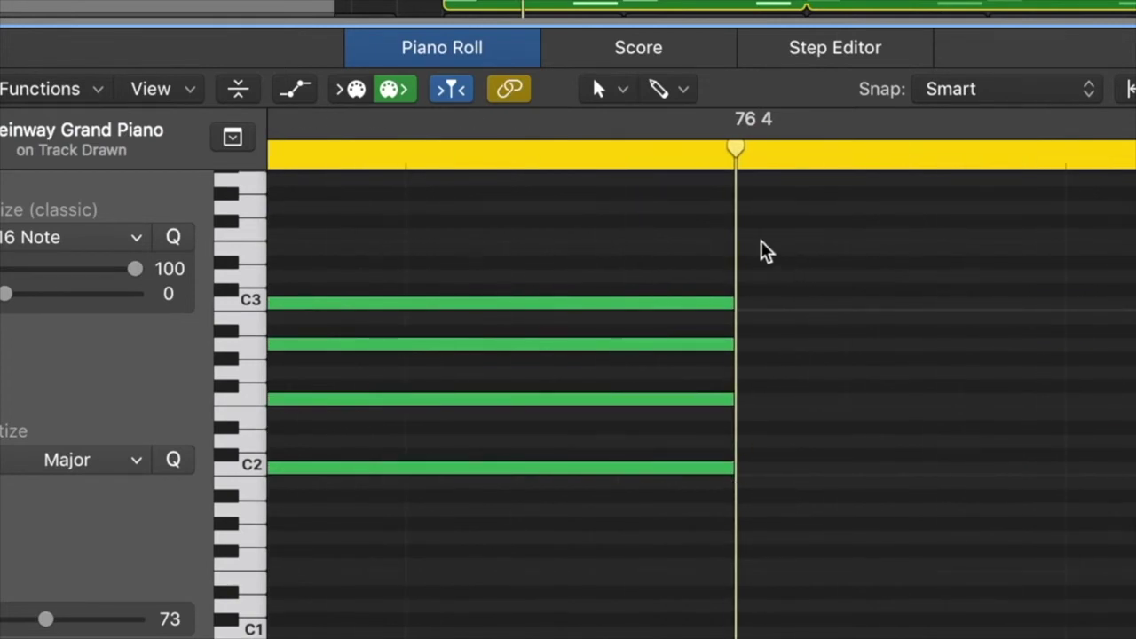
pyautogui.press('super+Left')
pyautogui.press('super+Right')
pyautogui.hscroll(-5, 754, 301)
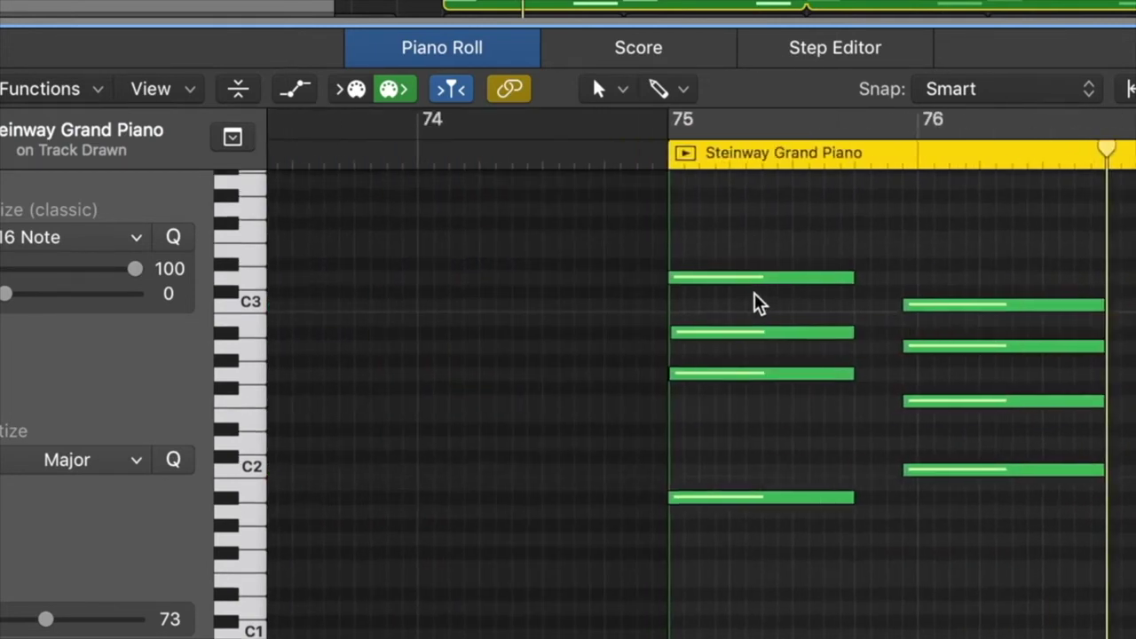
# Step: In the first chord at bar 75, shift the third note from the top earlier, the second note later, and the top note slightly earlier
pyautogui.hscroll(3, 754, 301)
pyautogui.scroll(2, 754, 302)
pyautogui.hscroll(-2, 754, 302)
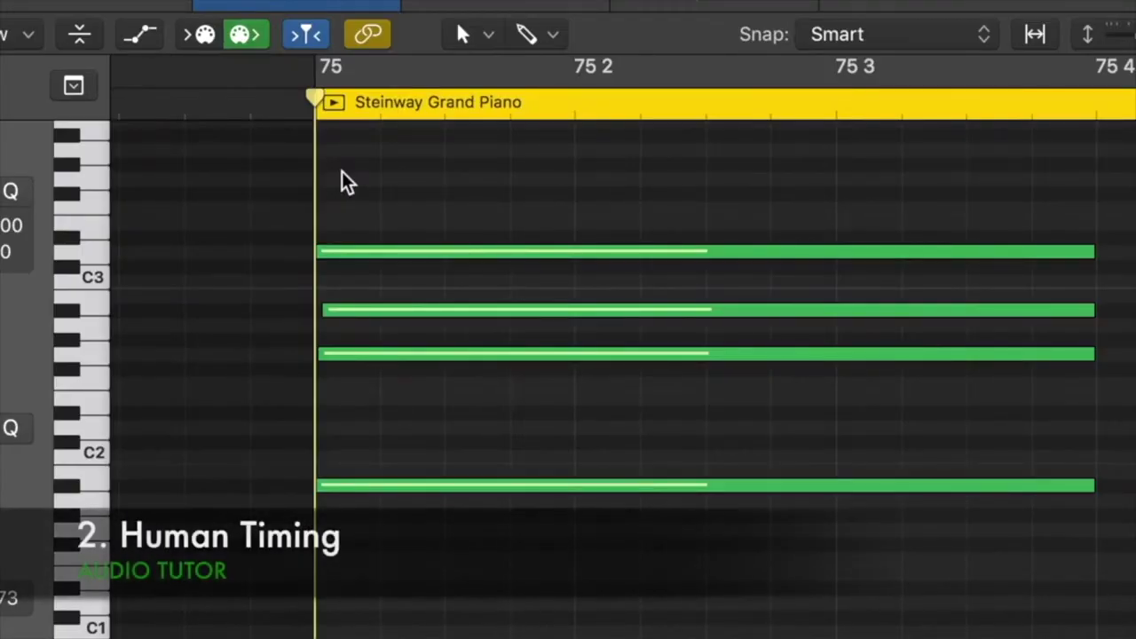
pyautogui.click(344, 182)
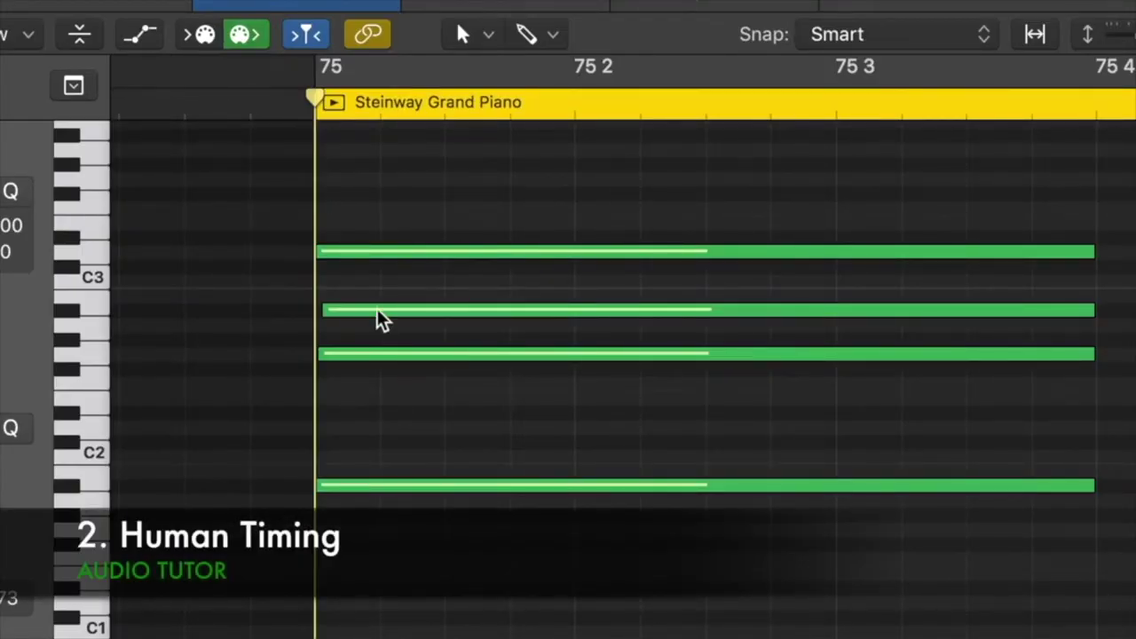
pyautogui.press('super+Right')
pyautogui.press('super+Right')
pyautogui.press('super+Right')
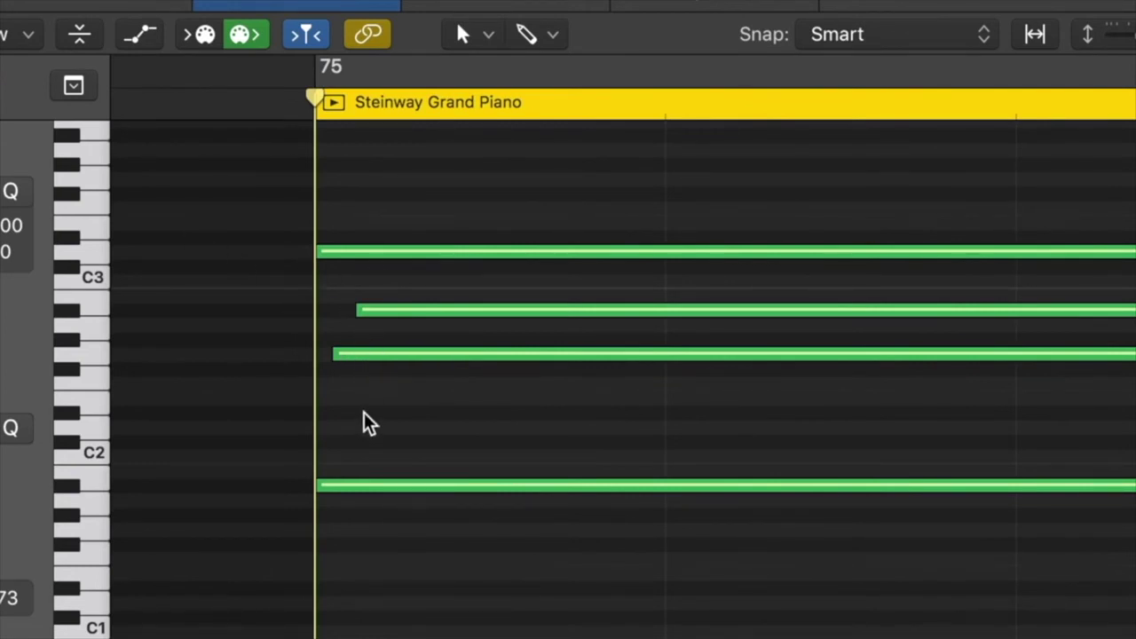
pyautogui.click(358, 362)
pyautogui.moveTo(330, 363); pyautogui.dragTo(244, 368)
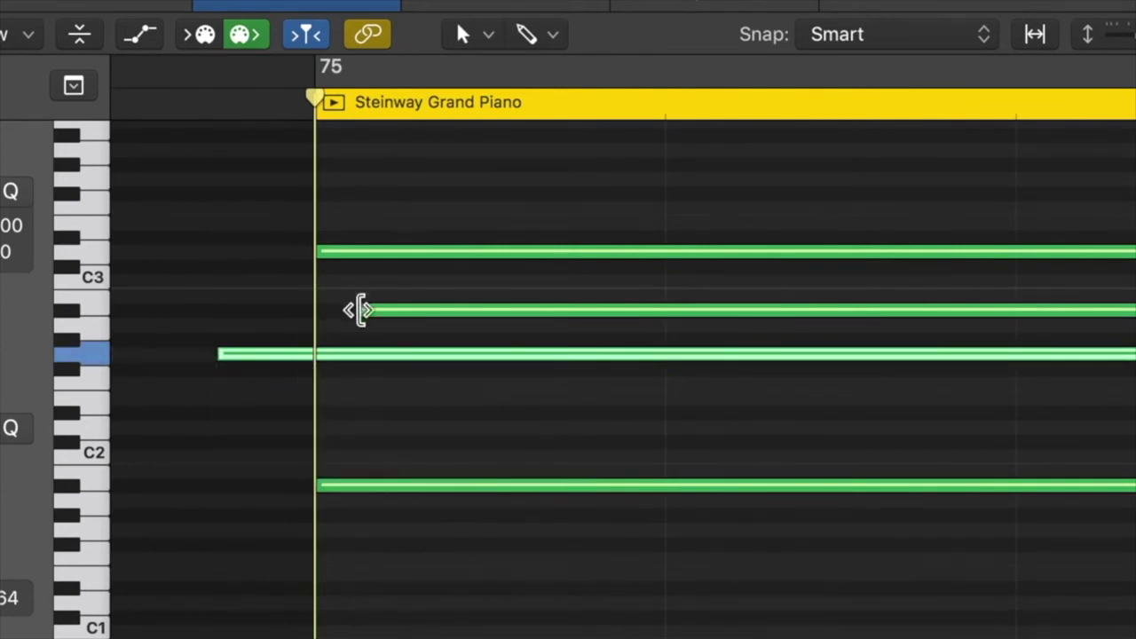
pyautogui.moveTo(401, 316); pyautogui.dragTo(495, 314)
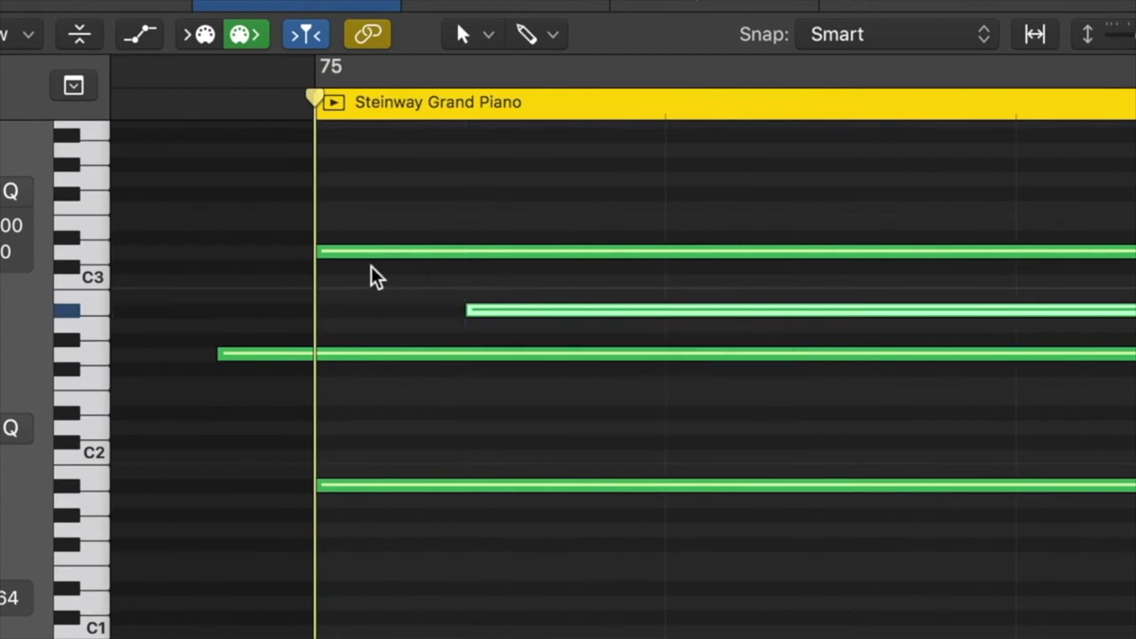
pyautogui.moveTo(359, 261); pyautogui.dragTo(349, 266)
pyautogui.click(347, 484)
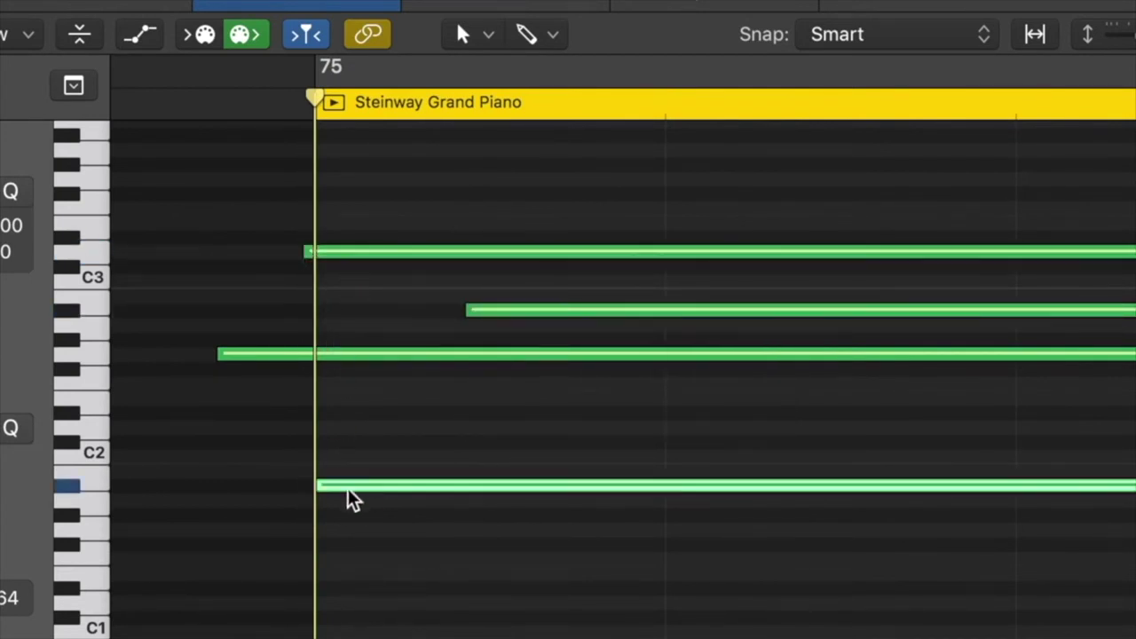
pyautogui.click(299, 472)
pyautogui.press('z')
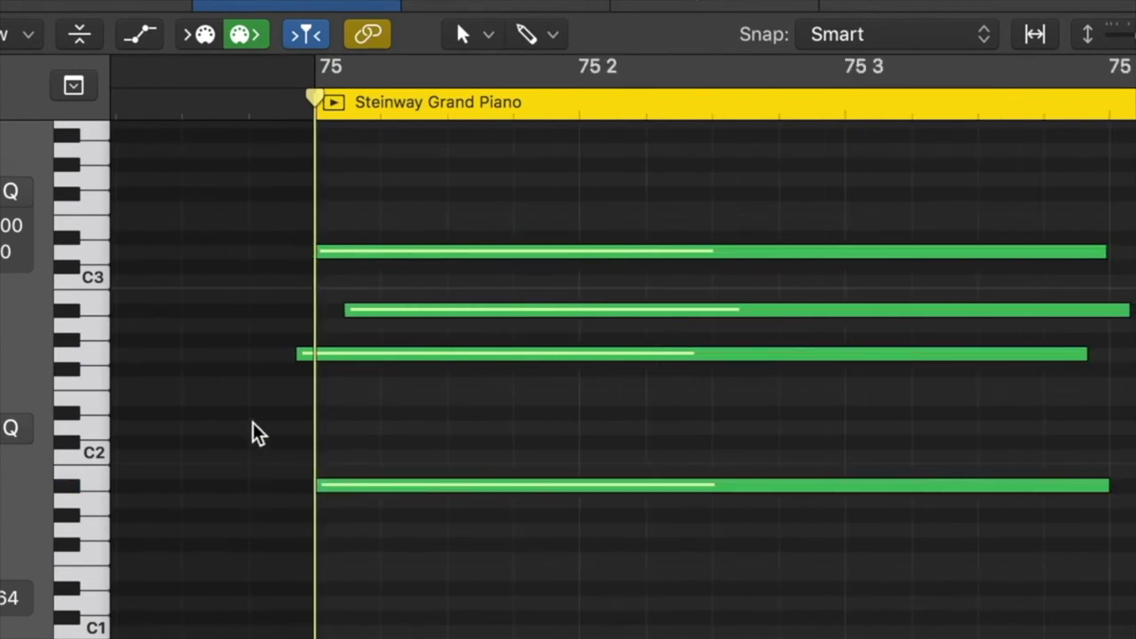
# Step: Play back the first chords from just before bar 75 to hear the shifted note timing
pyautogui.press('space')
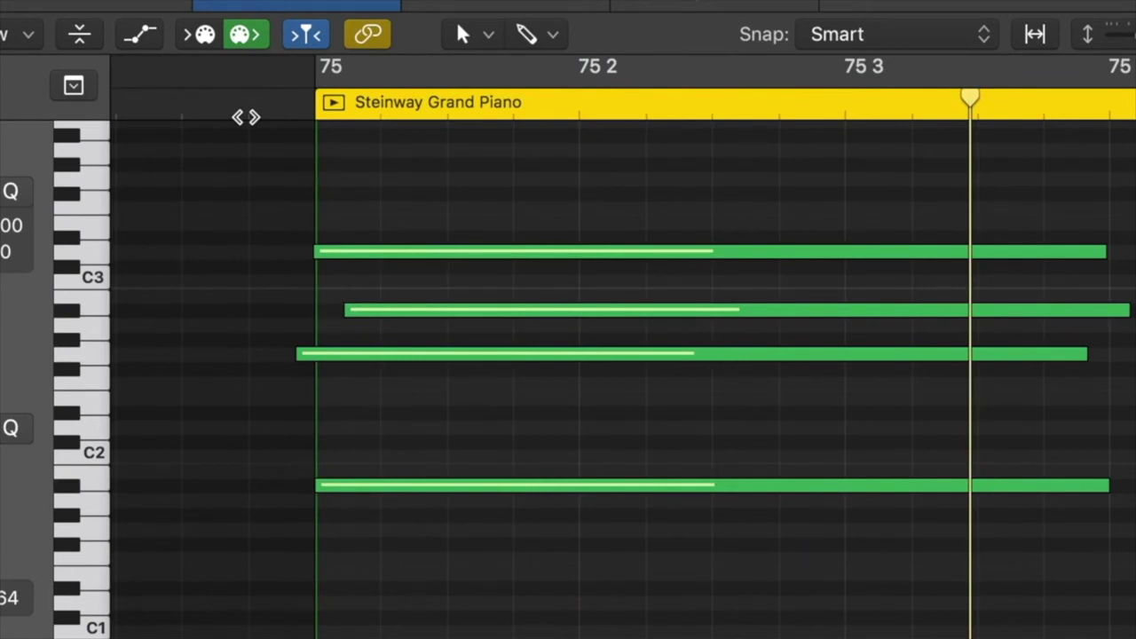
pyautogui.press('space')
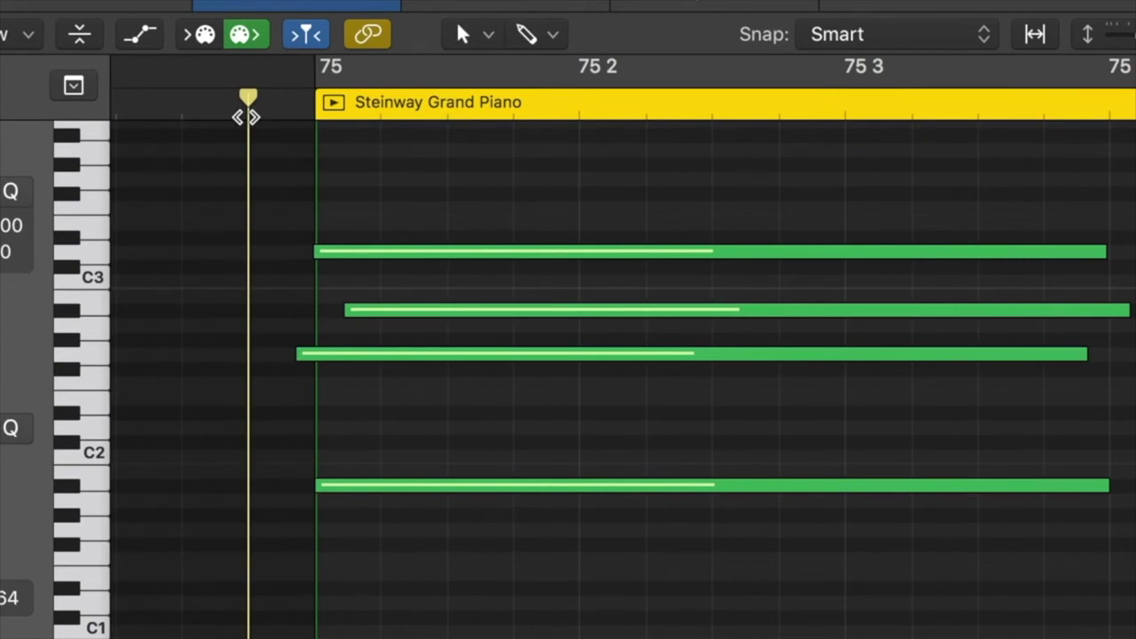
pyautogui.press('space')
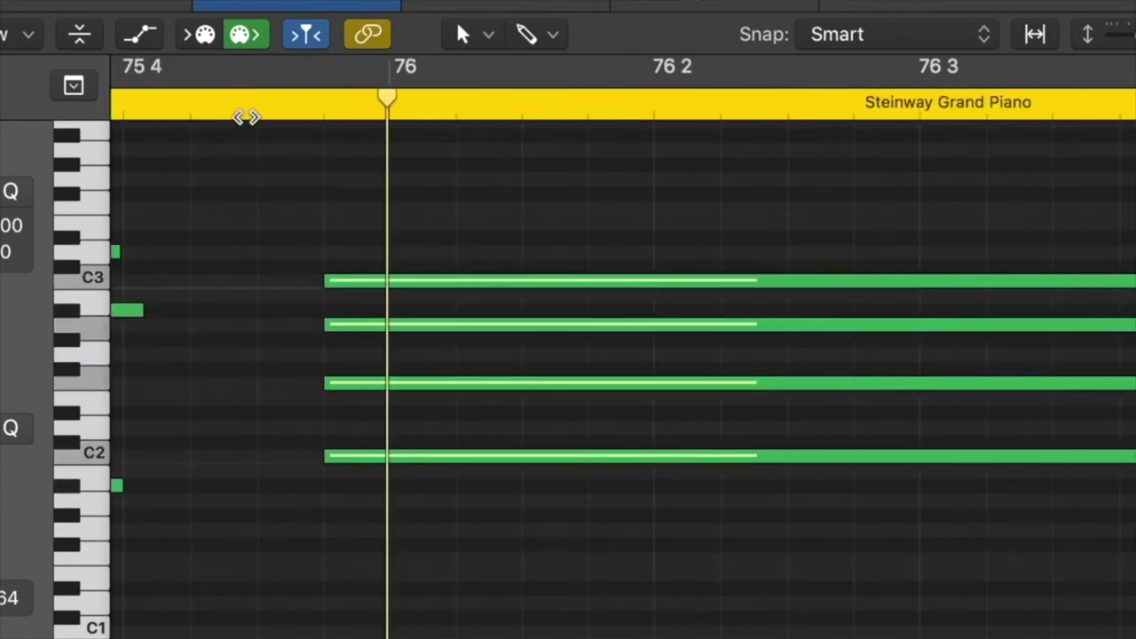
pyautogui.press('space')
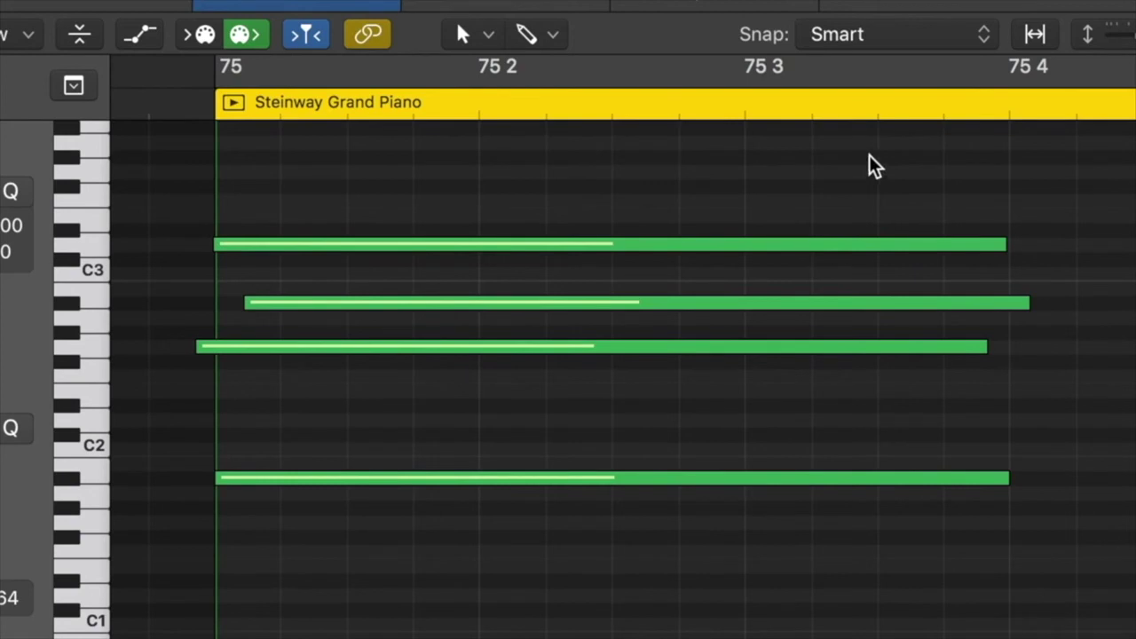
# Step: Examine how the shifted note endings of the first chord line up around 75 4
pyautogui.press('super+Right')
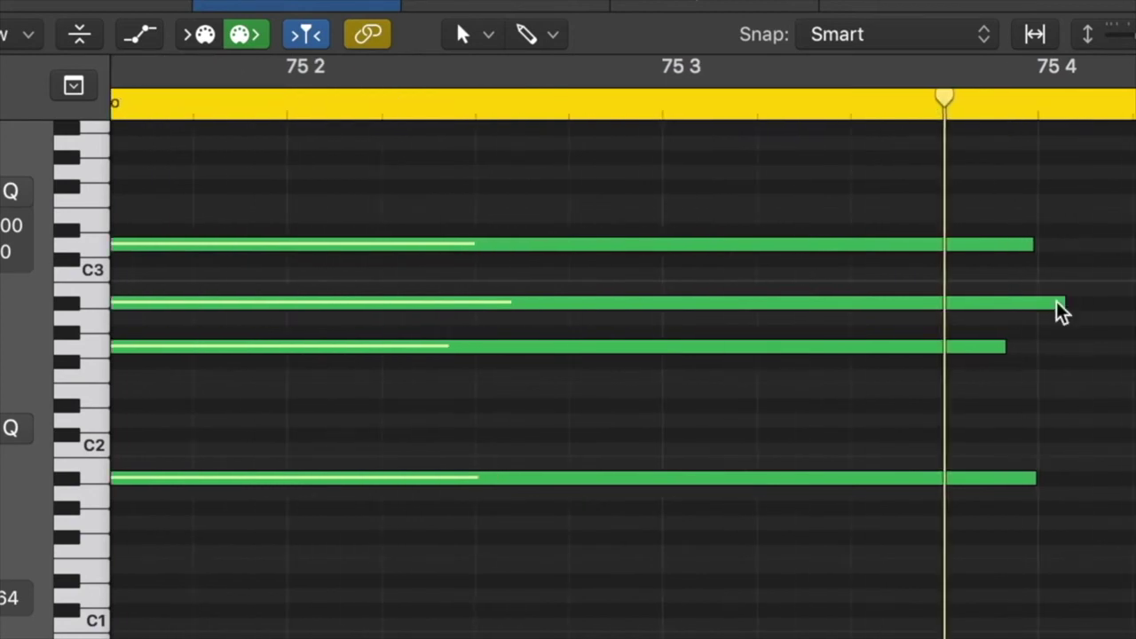
pyautogui.press('super+Right')
pyautogui.press('super+Right')
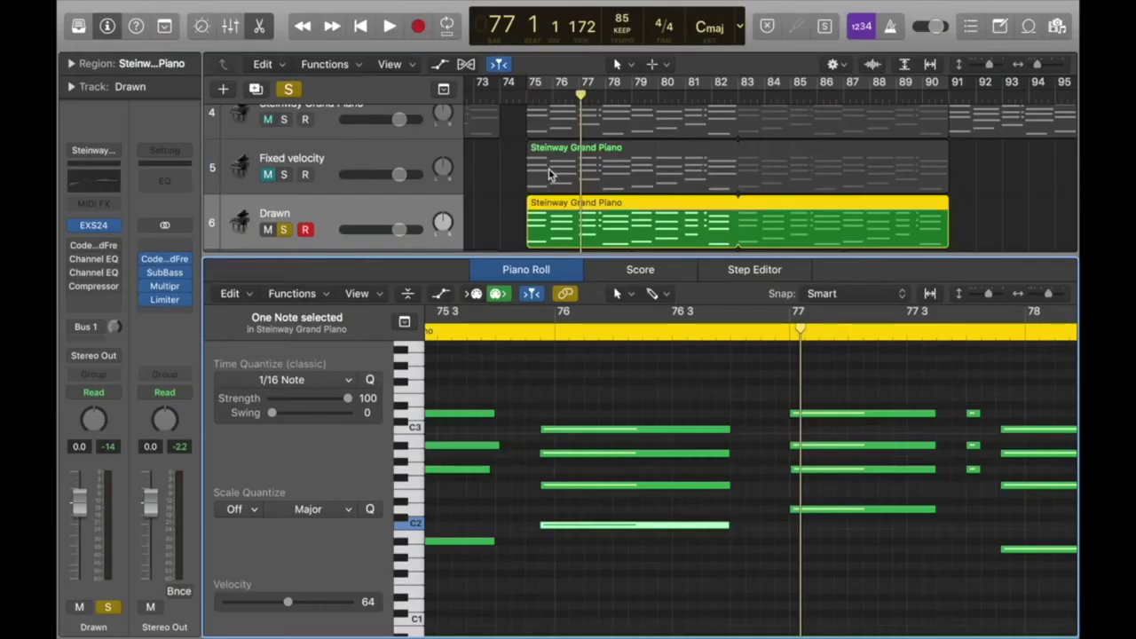
# Step: Show the original Steinway Grand Piano region at bar 75 in the Piano Roll and solo only its track
pyautogui.scroll(2, 545, 170)
pyautogui.click(525, 168)
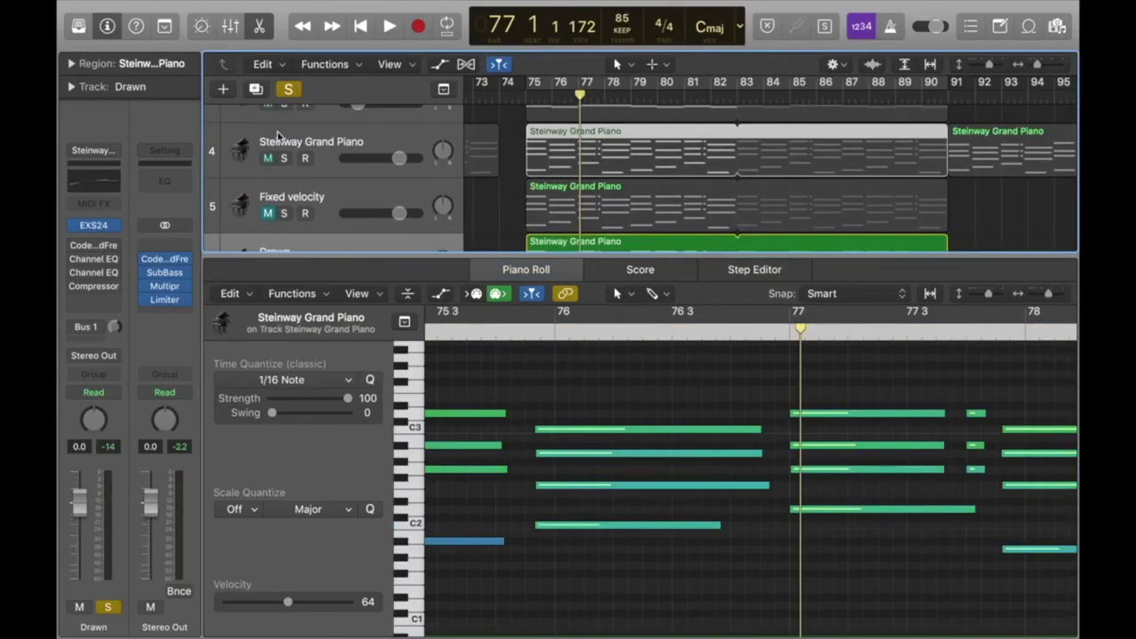
pyautogui.click(284, 159)
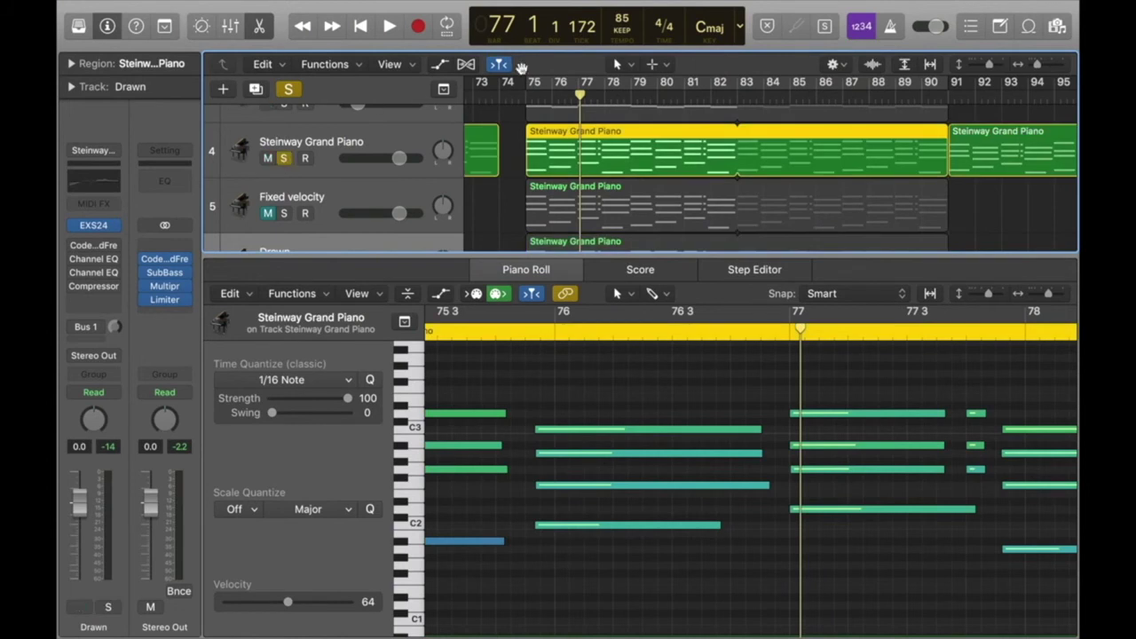
# Step: Play back the soloed Steinway Grand Piano track from bar 75 to hear its timing and velocities, and stop playback
pyautogui.click(527, 92)
pyautogui.press('space')
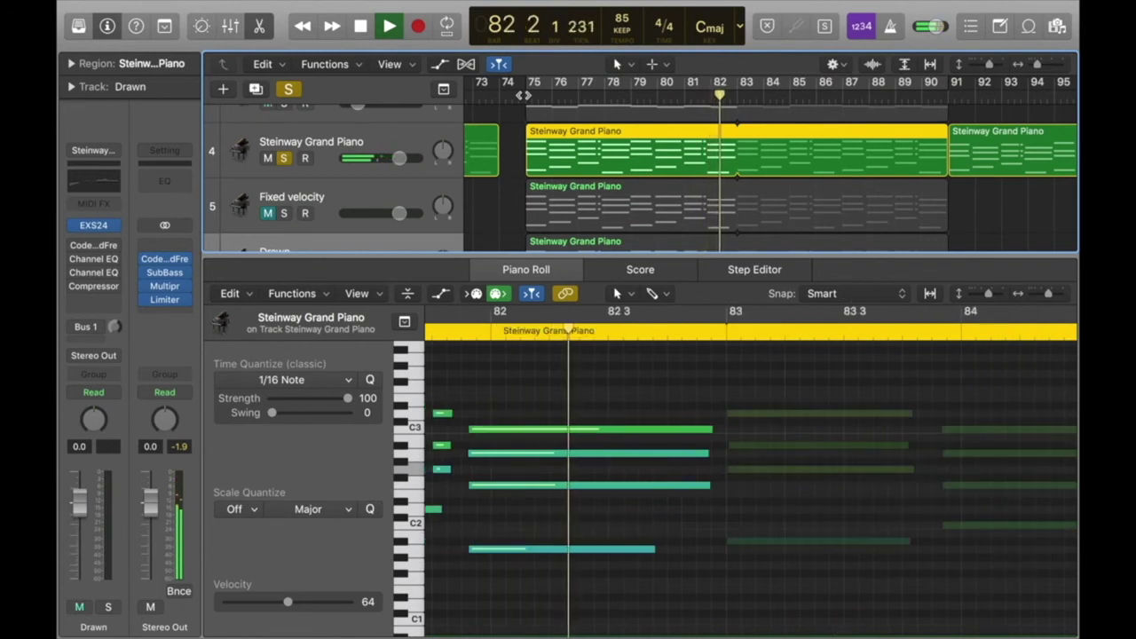
pyautogui.click(513, 494)
pyautogui.press('space')
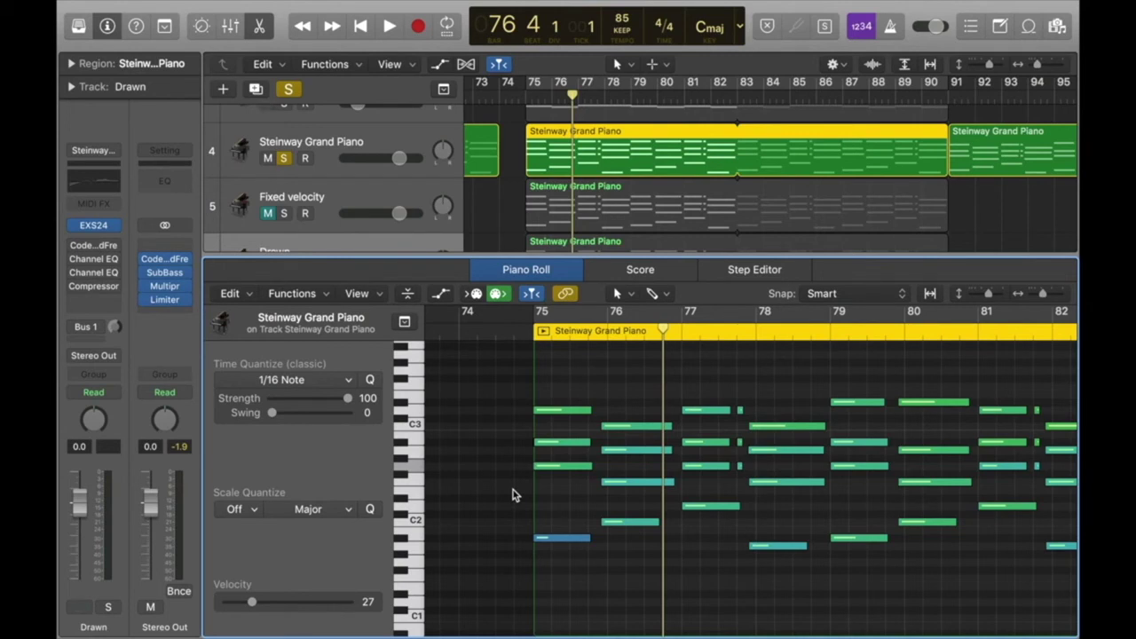
# Step: Select the original Steinway Grand Piano track and reveal the bypass control of its first audio effect
pyautogui.click(228, 156)
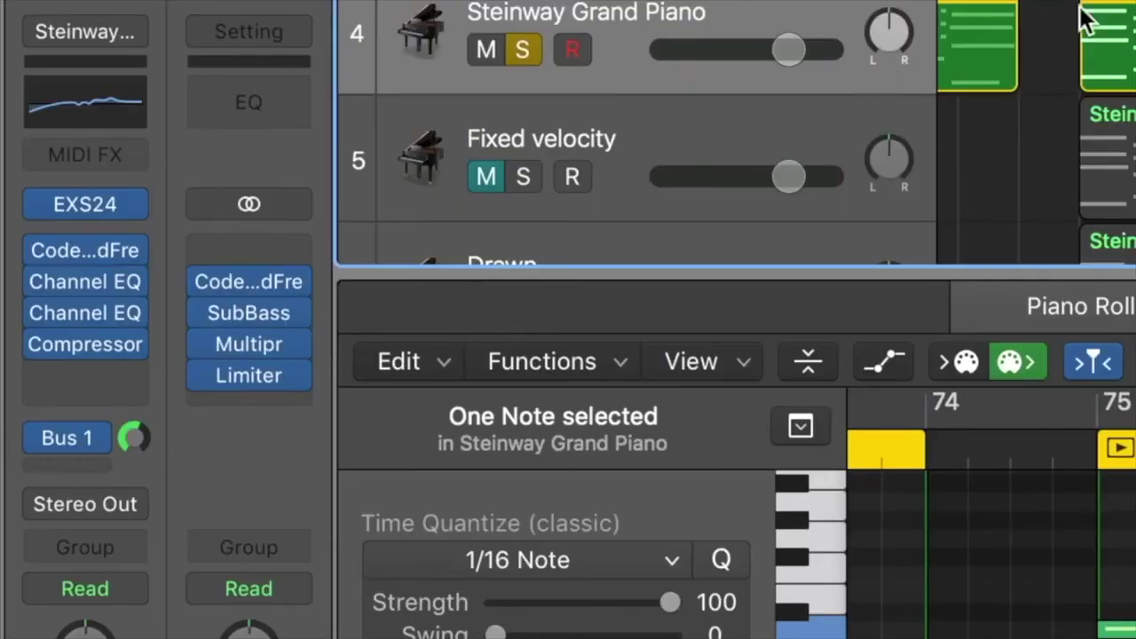
pyautogui.moveTo(49, 250)
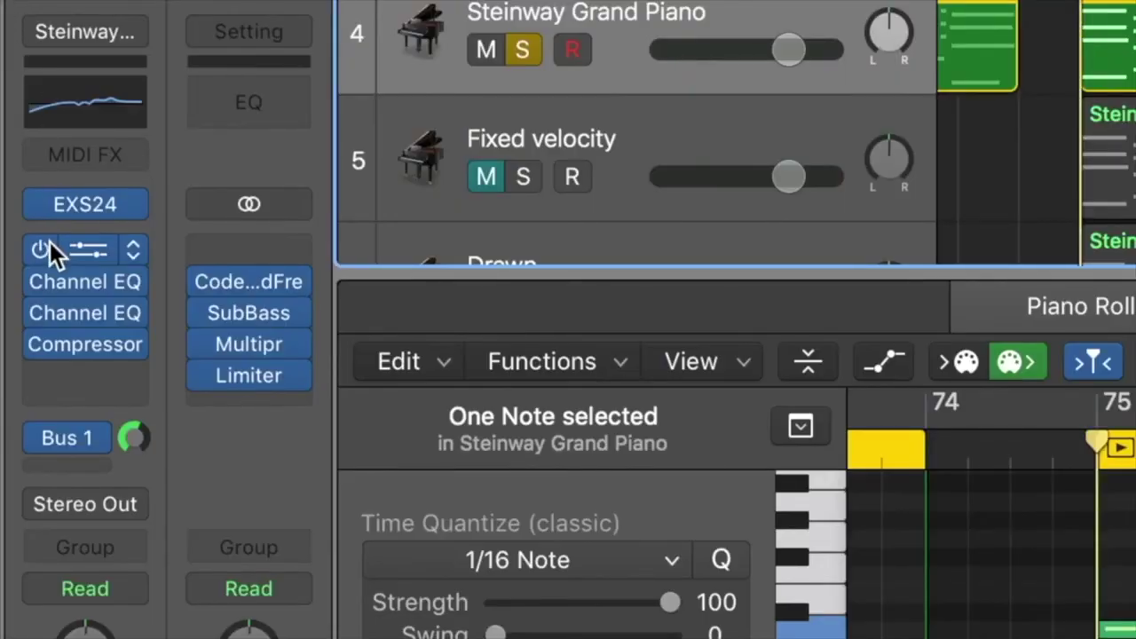